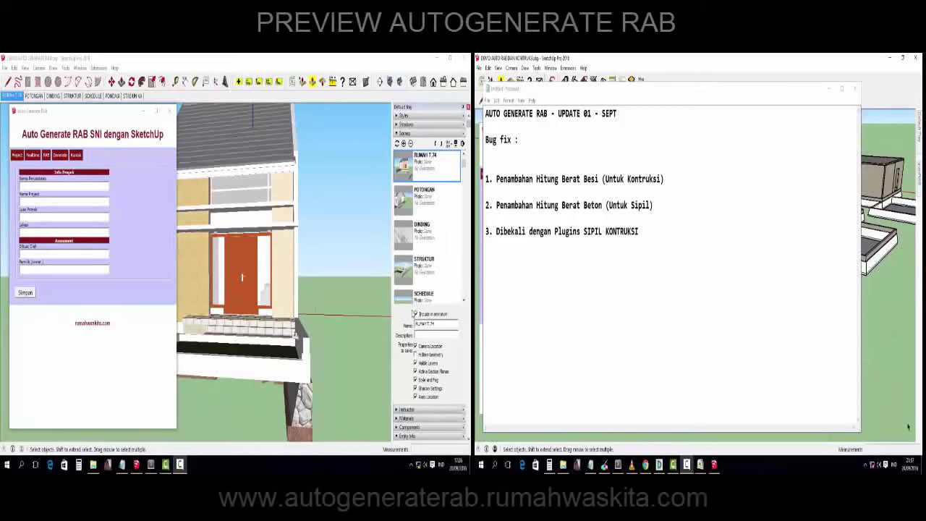
# - Orbit the house model to view it from another side
pyautogui.moveTo(243, 277); pyautogui.dragTo(275, 252, button='middle')
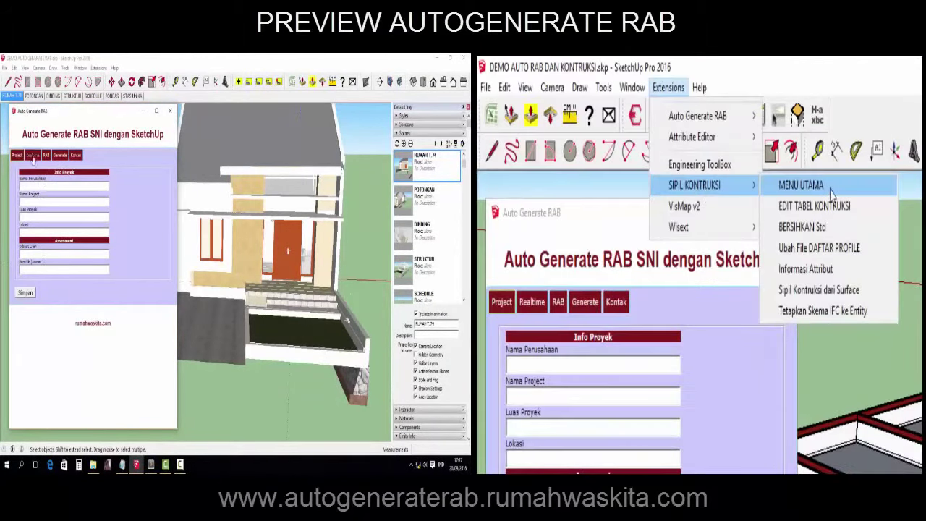
# - Open the SIPIL & KONTRUKSI main dialog and calculate the selection's reinforced-concrete weight
pyautogui.click(831, 190)
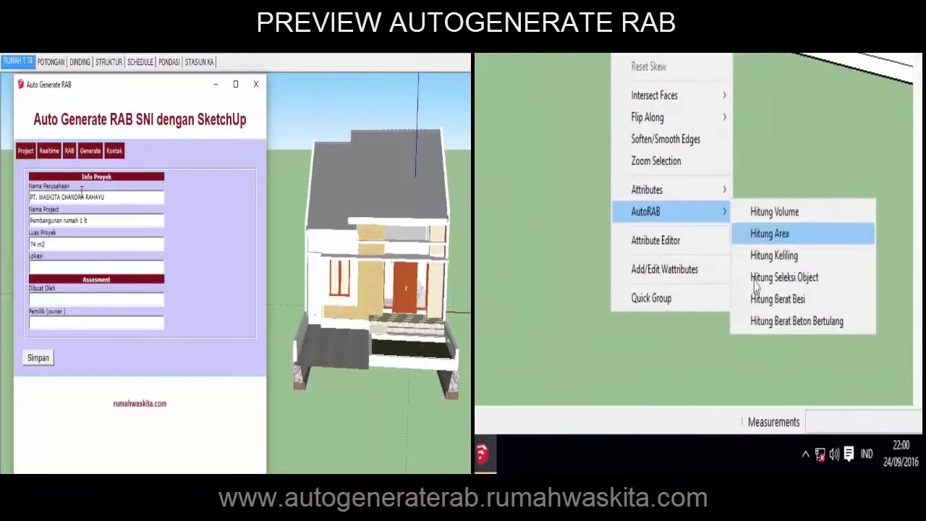
pyautogui.click(769, 326)
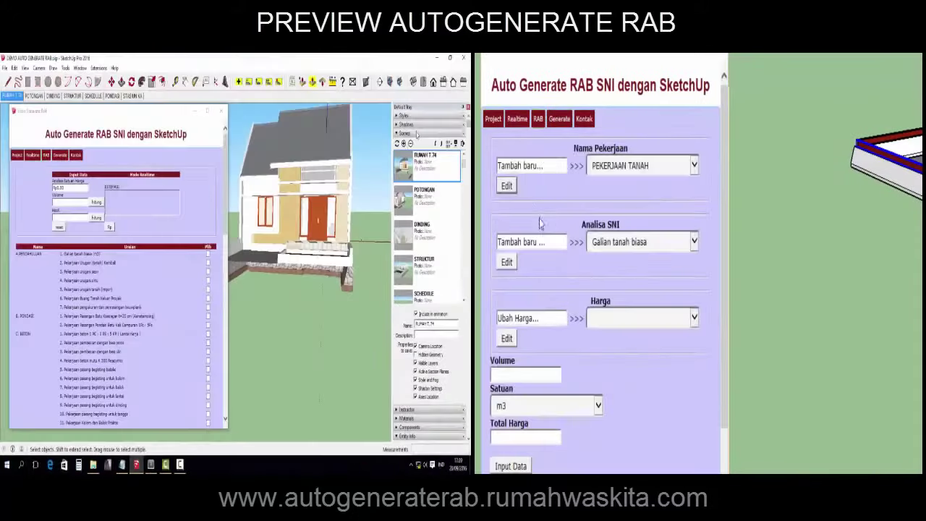
# - Add KONTRUKSI as the work category and calculate the selected slab face's area
pyautogui.click(548, 165)
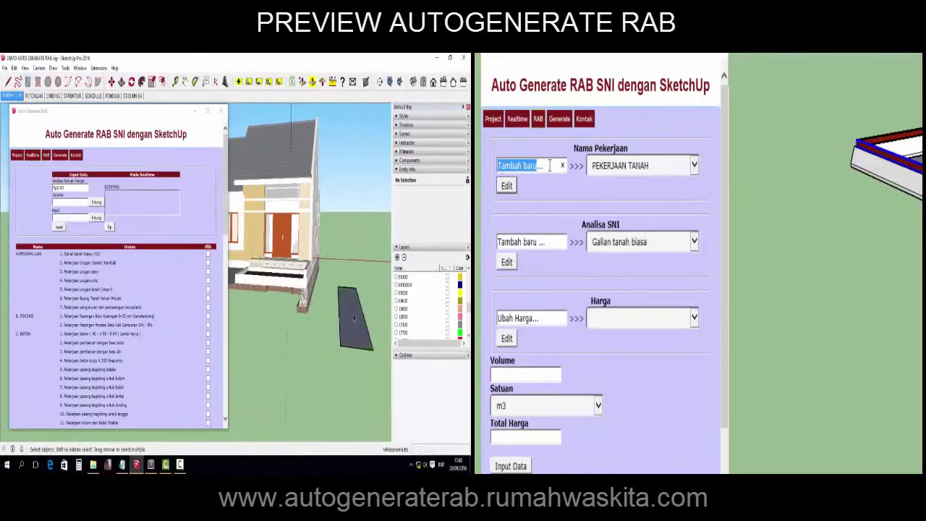
pyautogui.write('KONTRUKSI')
pyautogui.click(640, 262)
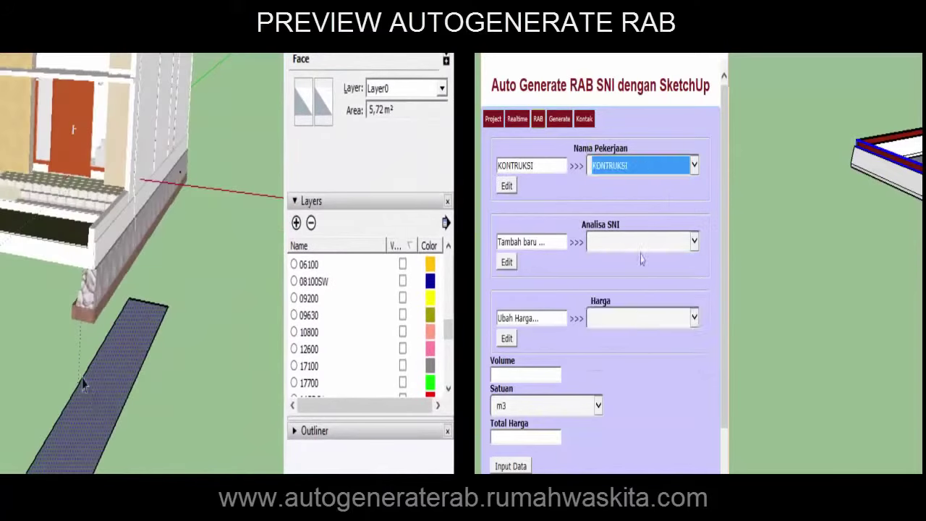
pyautogui.rightClick(109, 405)
pyautogui.click(289, 319)
# - Enter 'Balok WF 200x100' as the analysis item name
pyautogui.write('M')
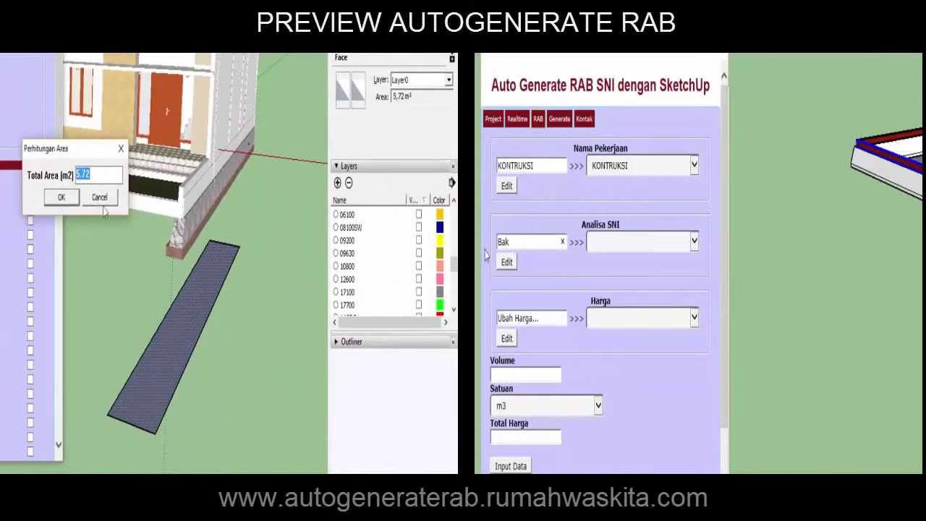
pyautogui.press('BackSpace')
pyautogui.write('lok WF 200x150')
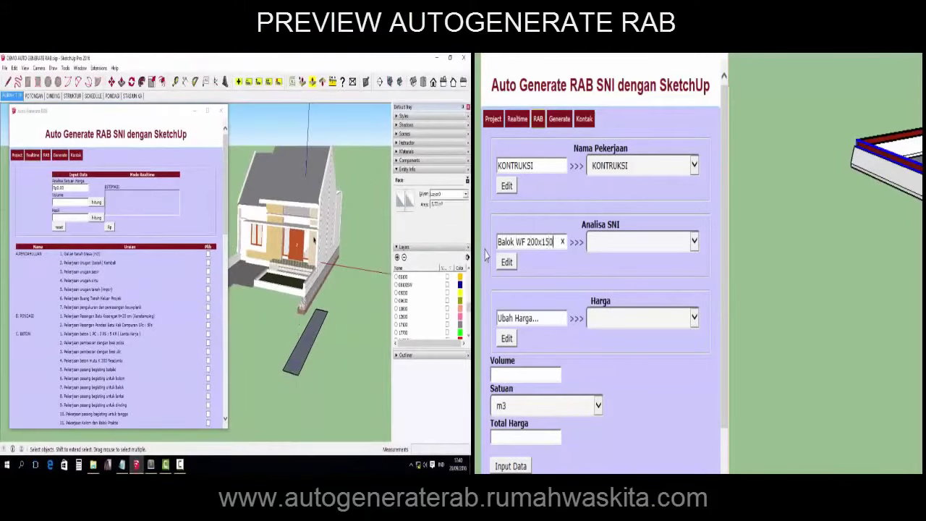
pyautogui.press('BackSpace')
pyautogui.press('BackSpace')
pyautogui.write('0000')
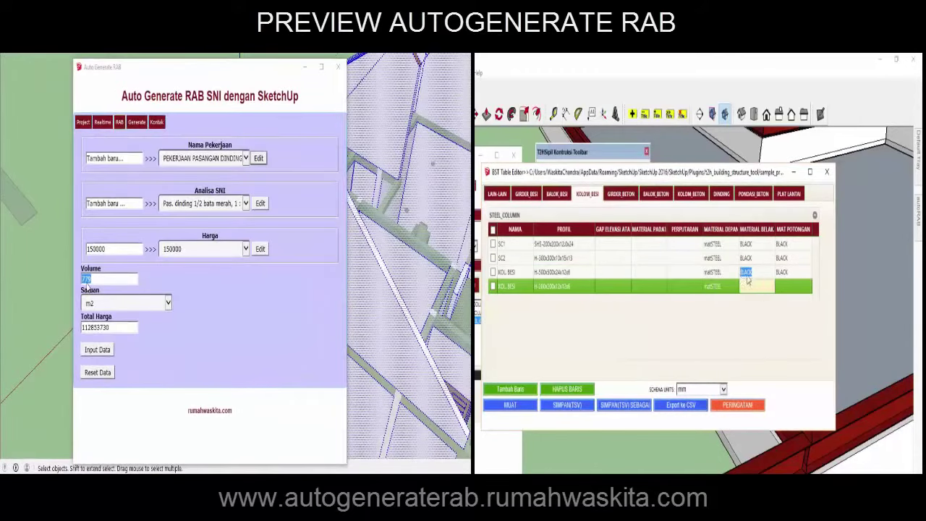
# - Save the steel column profile table as TSV and preview the generated RAB report
pyautogui.click(558, 406)
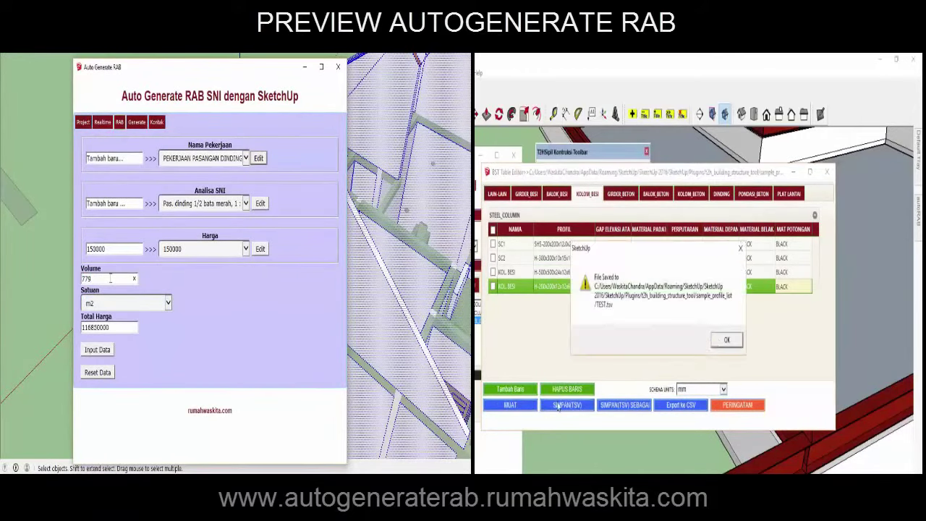
pyautogui.click(138, 122)
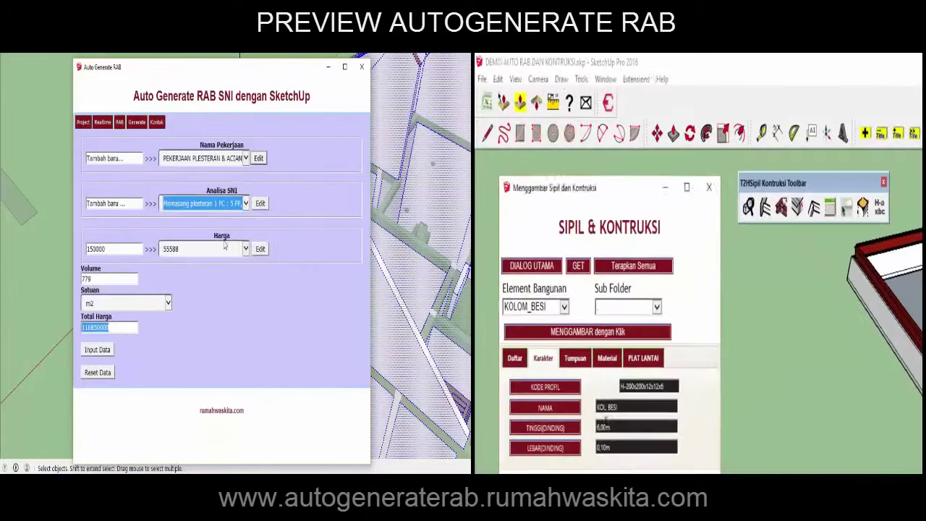
pyautogui.click(207, 203)
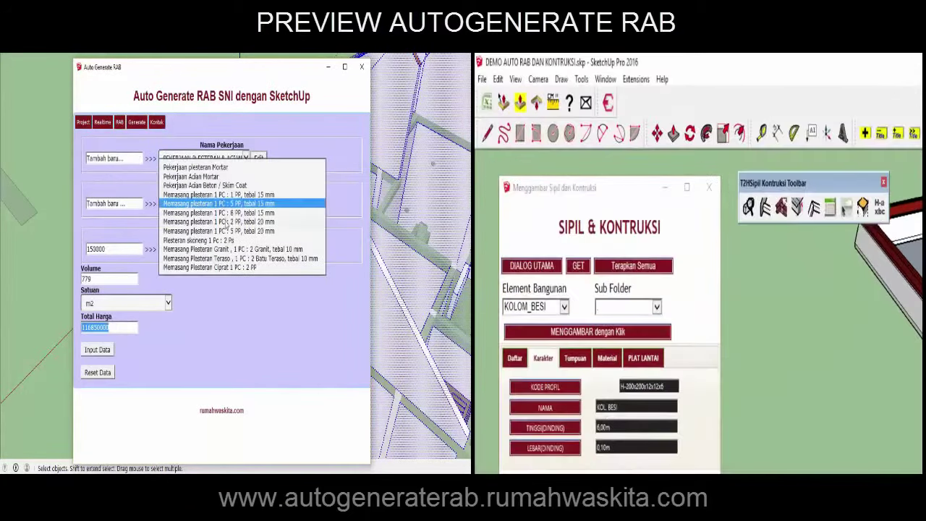
# - Choose plastering 1 PC : 2 PP, then change the work category to PEKERJAAN PENGECATAN
pyautogui.click(207, 209)
pyautogui.click(190, 249)
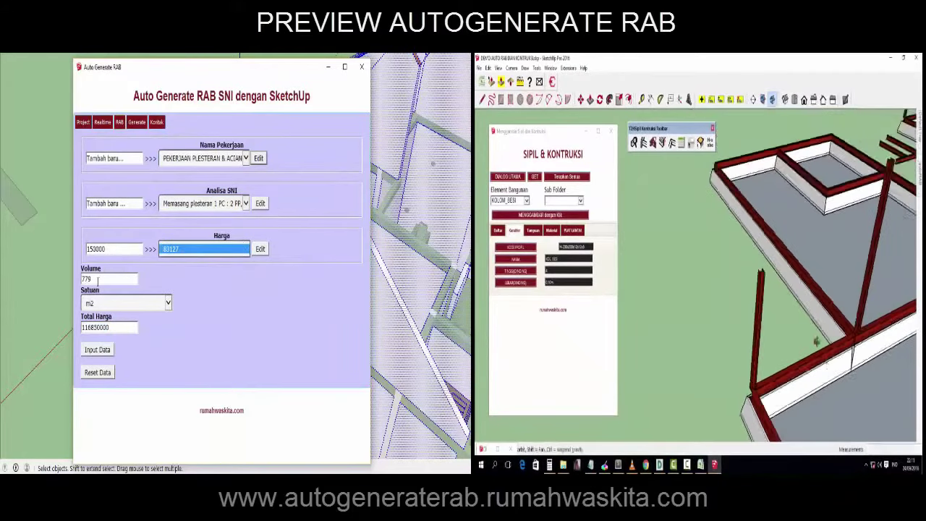
pyautogui.click(108, 279)
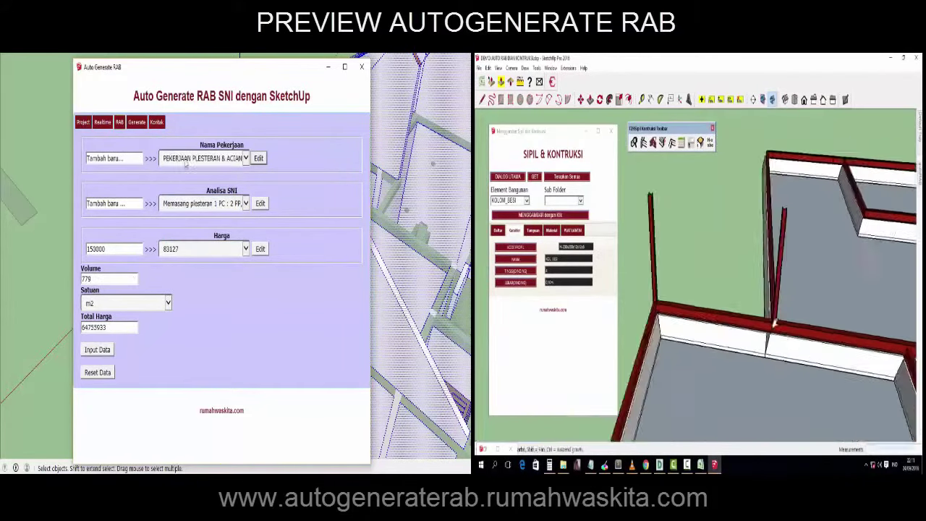
pyautogui.click(206, 157)
pyautogui.click(206, 155)
pyautogui.click(209, 204)
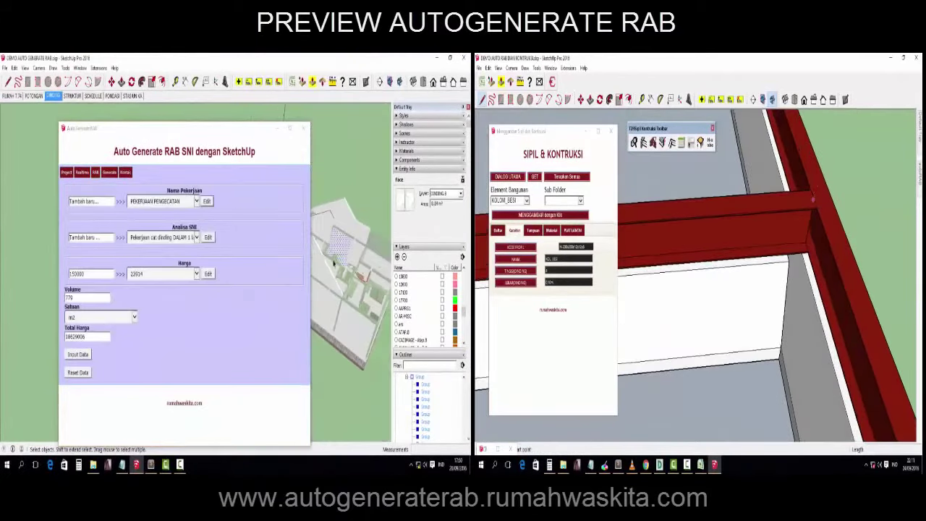
# - Show the STRUKTUR scene and pick PEKERJAAN BETON with the 1 PC:3 PS:5 KR analysis
pyautogui.click(72, 97)
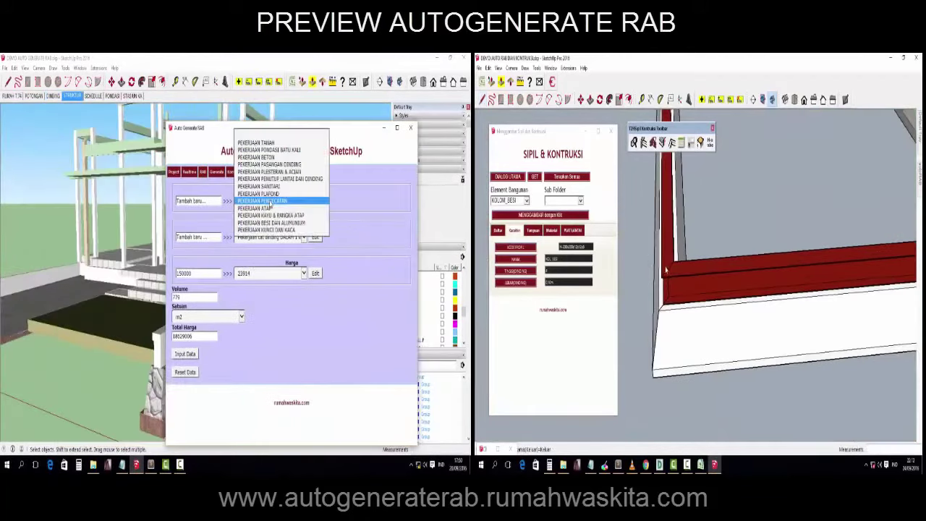
pyautogui.click(304, 237)
pyautogui.click(267, 250)
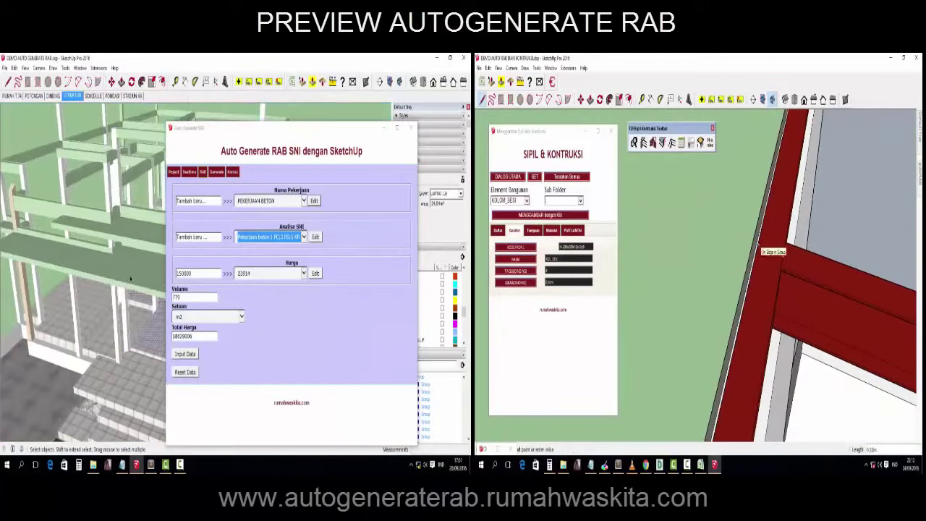
# - Select the structure's columns and count how many are selected
pyautogui.click(170, 279)
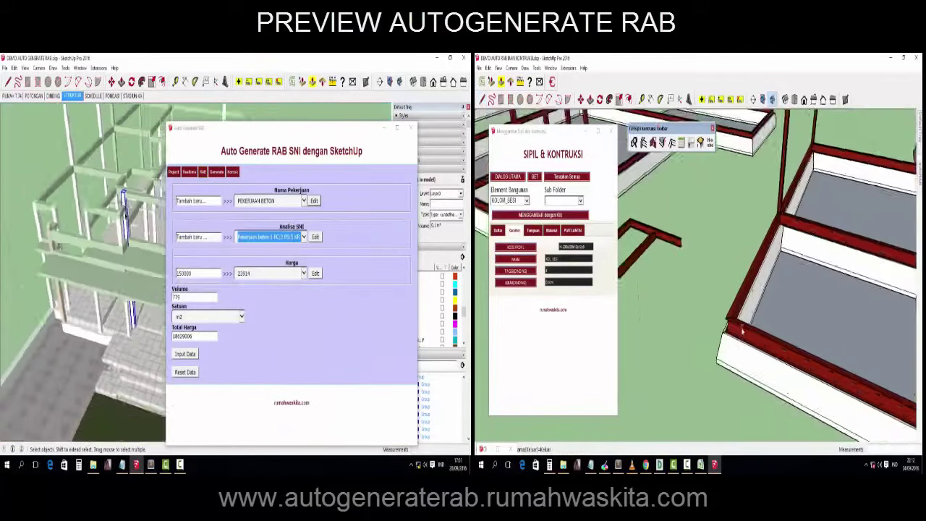
pyautogui.click(134, 188)
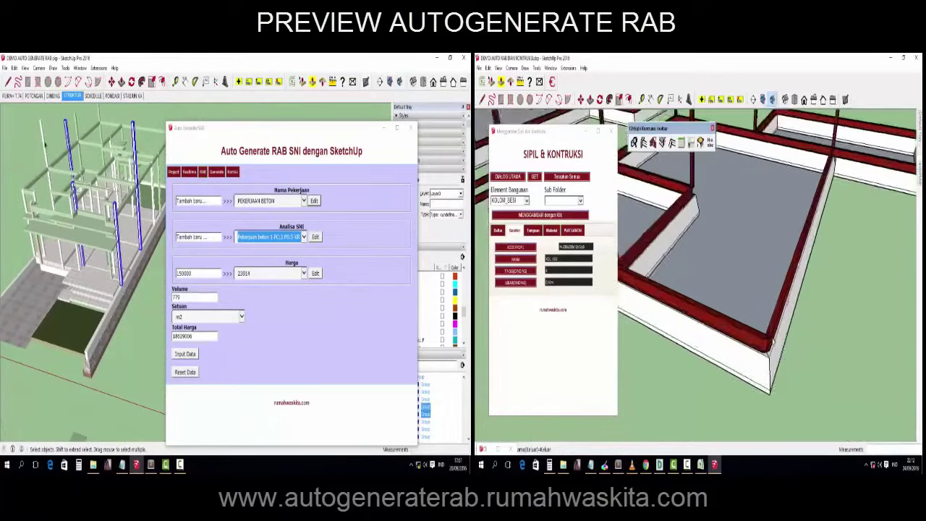
pyautogui.rightClick(45, 143)
pyautogui.click(125, 360)
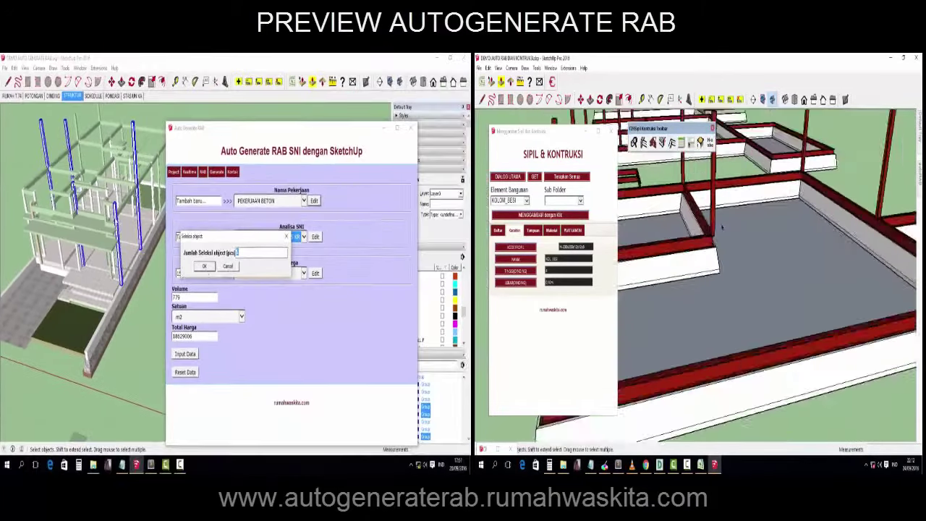
pyautogui.press('Return')
pyautogui.rightClick(116, 225)
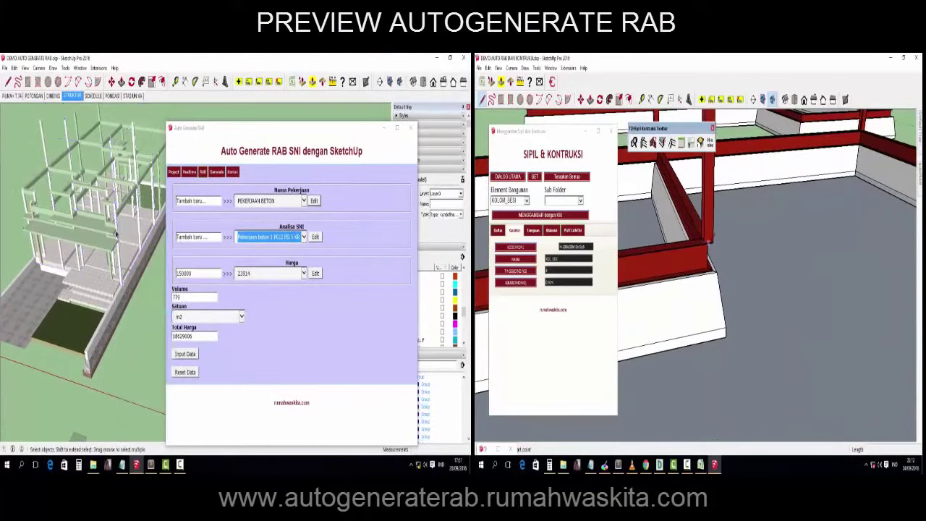
pyautogui.rightClick(109, 221)
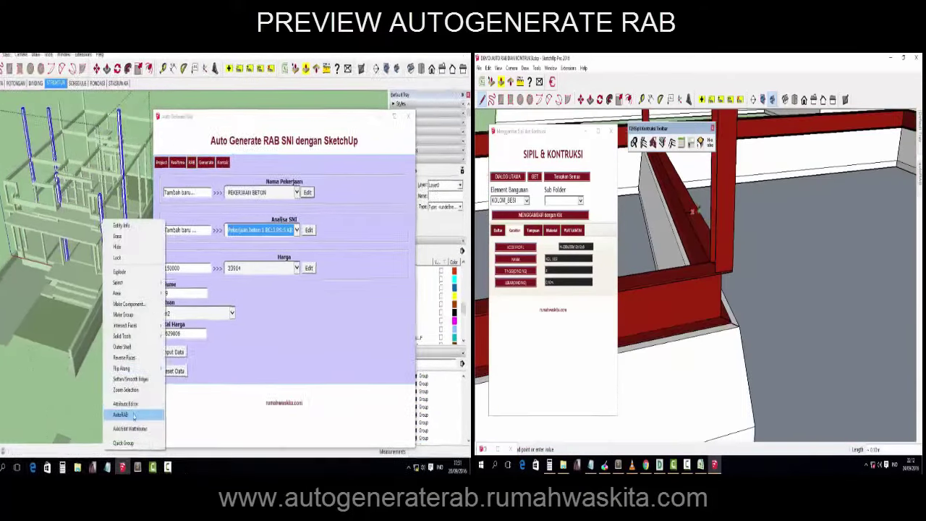
pyautogui.click(127, 414)
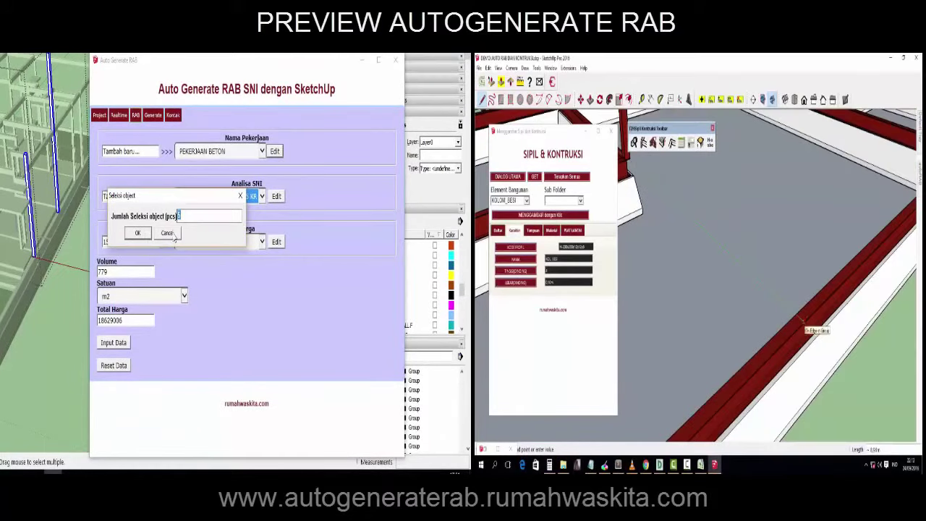
pyautogui.click(173, 234)
# - Calculate the selected columns' concrete volume and accept it into the RAB form
pyautogui.rightClick(37, 177)
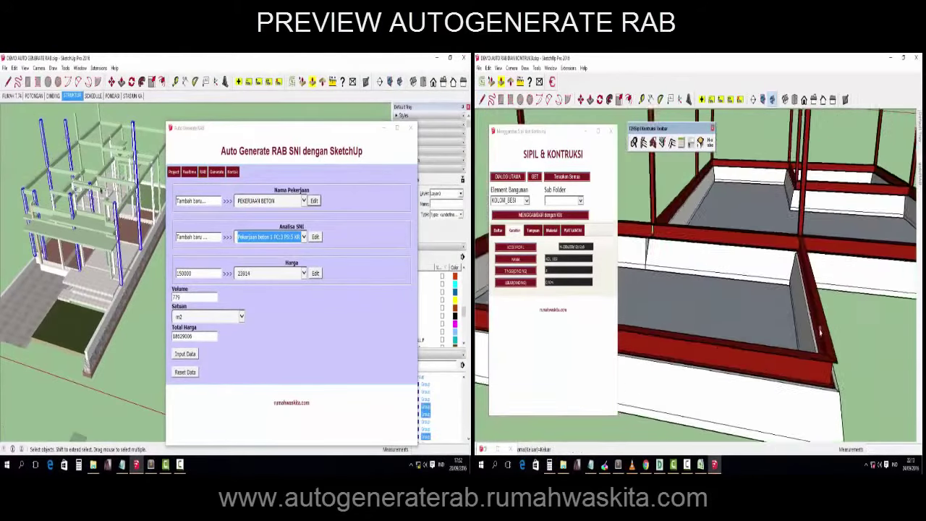
pyautogui.rightClick(99, 197)
pyautogui.click(124, 389)
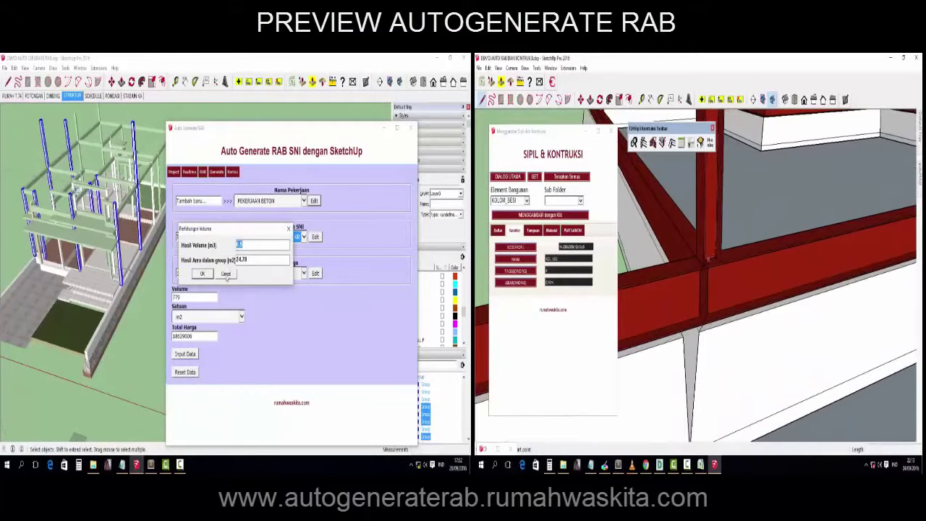
pyautogui.click(226, 274)
pyautogui.rightClick(120, 236)
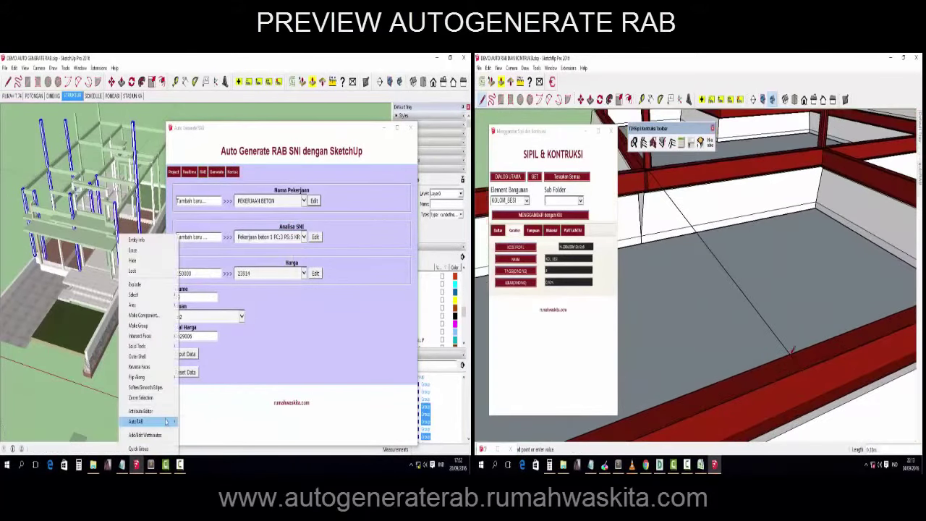
pyautogui.click(166, 422)
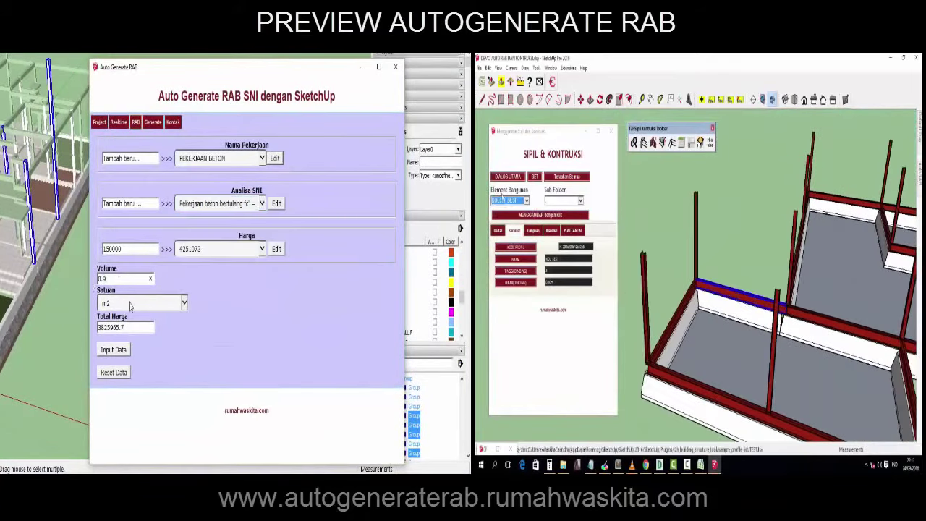
# - Submit the concrete item and start a new SNI analysis entry
pyautogui.moveTo(404, 326); pyautogui.dragTo(444, 326)
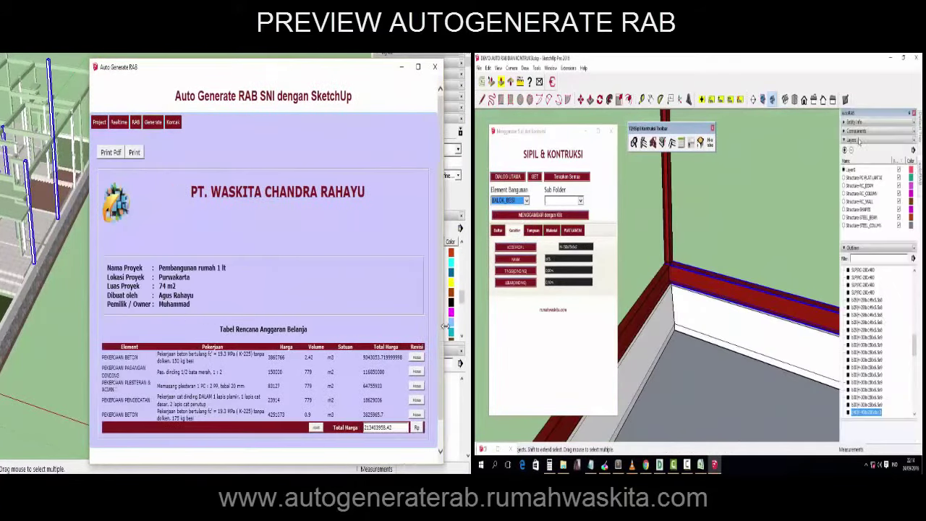
pyautogui.click(145, 123)
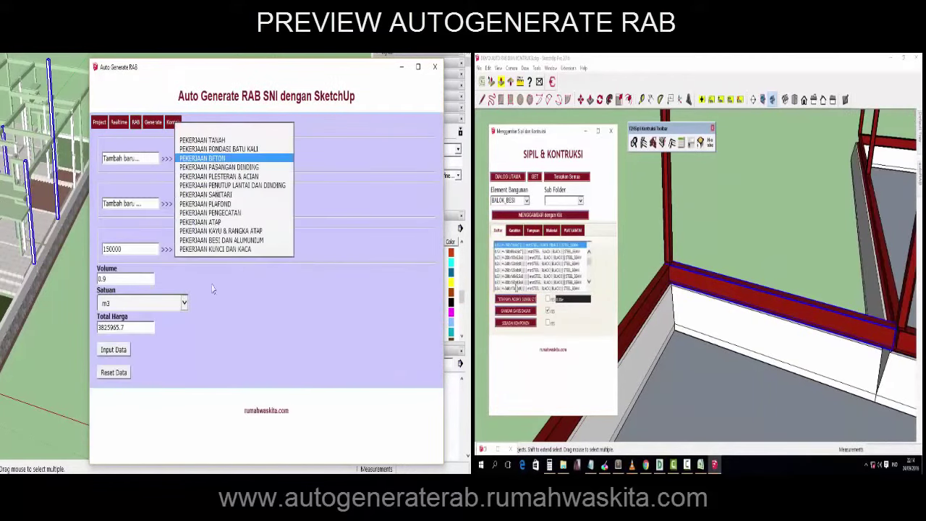
pyautogui.click(262, 204)
pyautogui.click(203, 337)
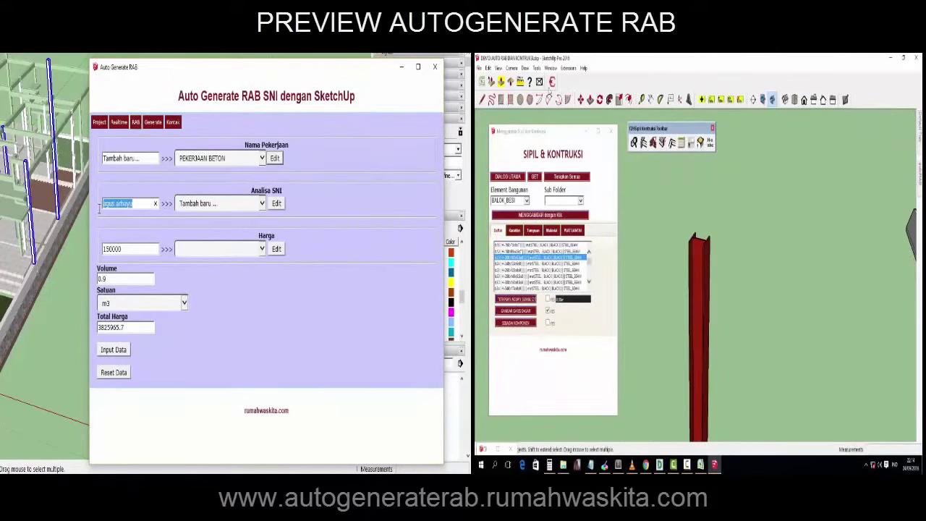
# - Name the analysis KOLOM, price it at 2500000, and select the volume value
pyautogui.write('KOLOM')
pyautogui.click(262, 203)
pyautogui.click(217, 240)
pyautogui.click(262, 249)
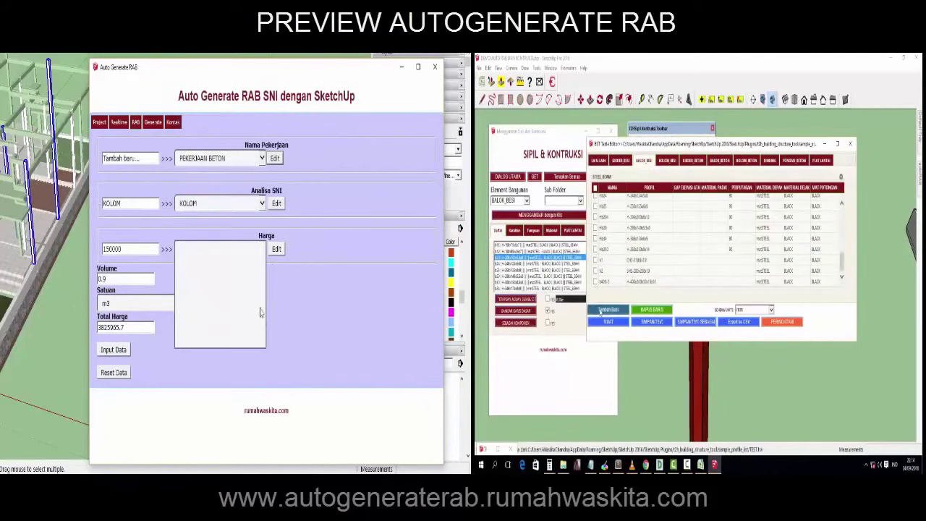
pyautogui.click(277, 249)
pyautogui.doubleClick(105, 279)
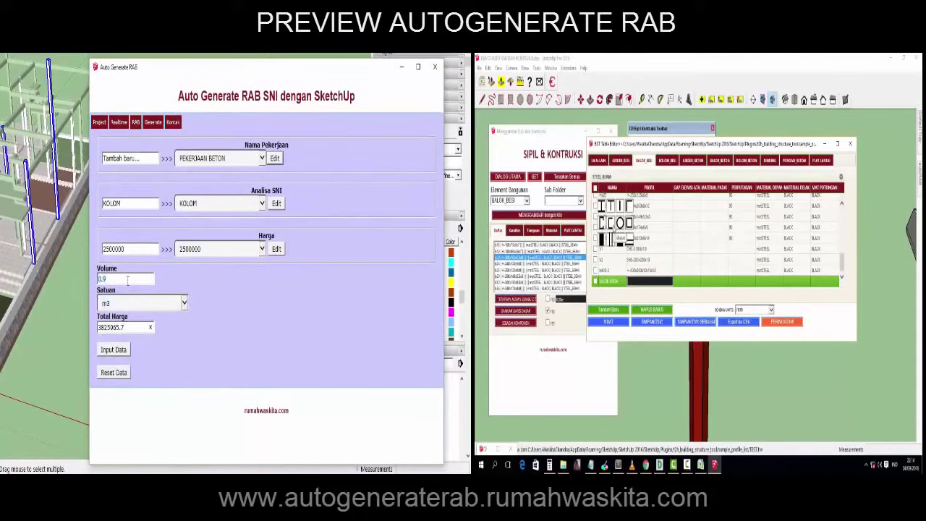
# - Input the KOLOM concrete item into the RAB cost table
pyautogui.click(136, 122)
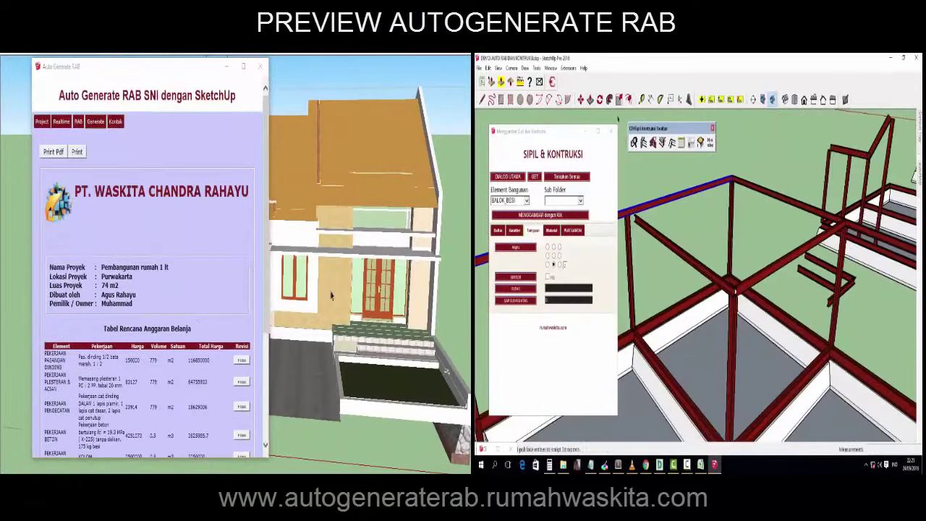
# - Print the RAB report to a PDF file named RAB131
pyautogui.click(77, 151)
pyautogui.click(129, 304)
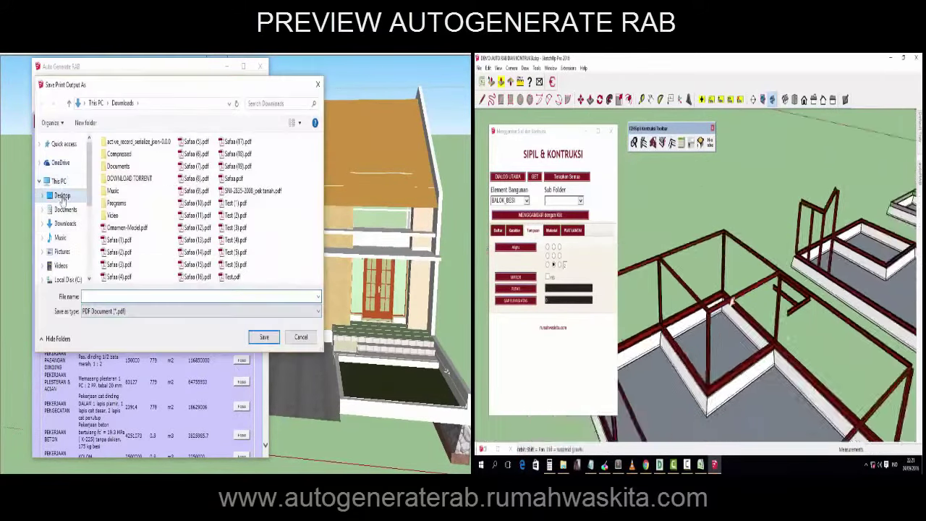
pyautogui.write('RAB131')
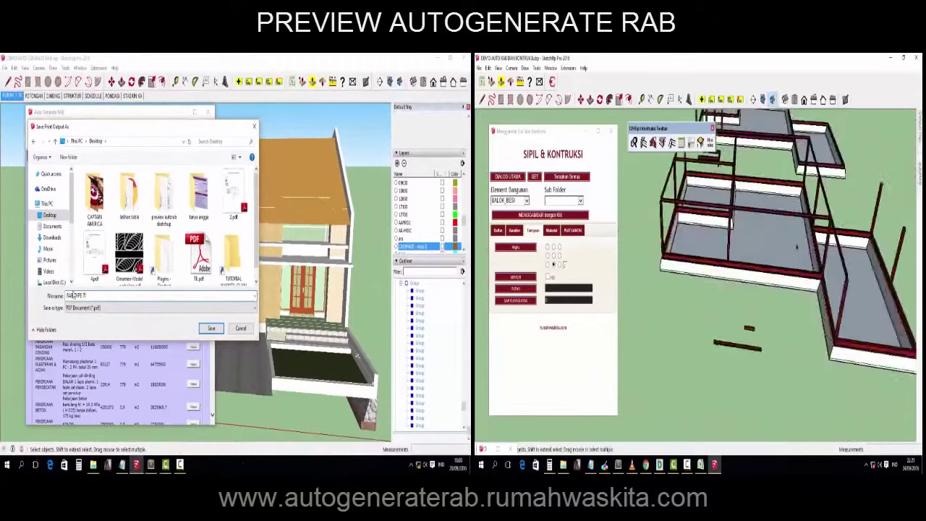
pyautogui.press('Return')
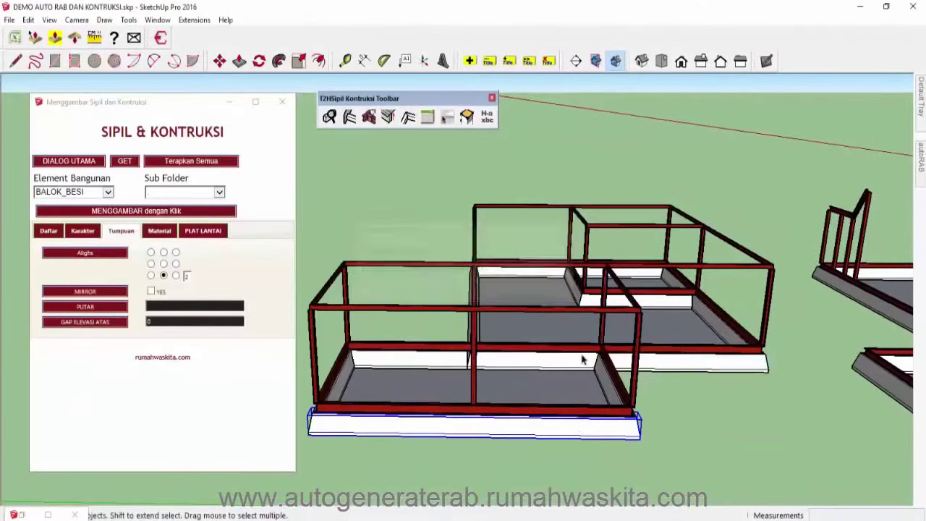
# - Assign the W-50 wall profile to the DINDING element from the profile list
pyautogui.scroll(-5, 582, 359)
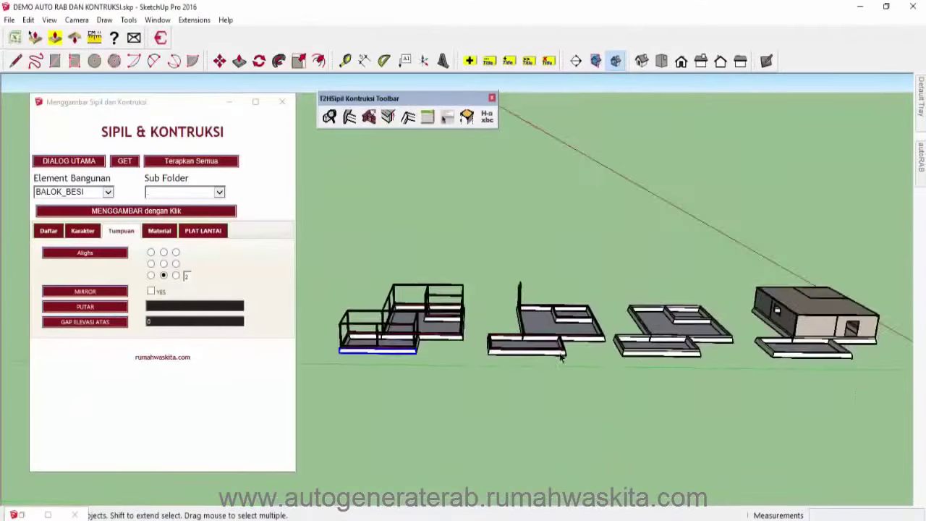
pyautogui.scroll(5, 728, 322)
pyautogui.click(58, 232)
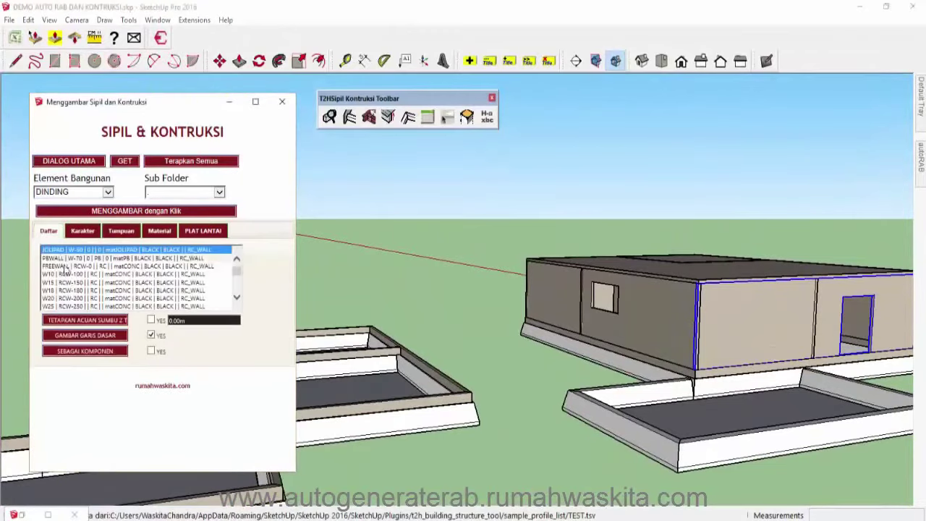
pyautogui.moveTo(406, 299); pyautogui.dragTo(232, 270, button='middle')
pyautogui.click(83, 230)
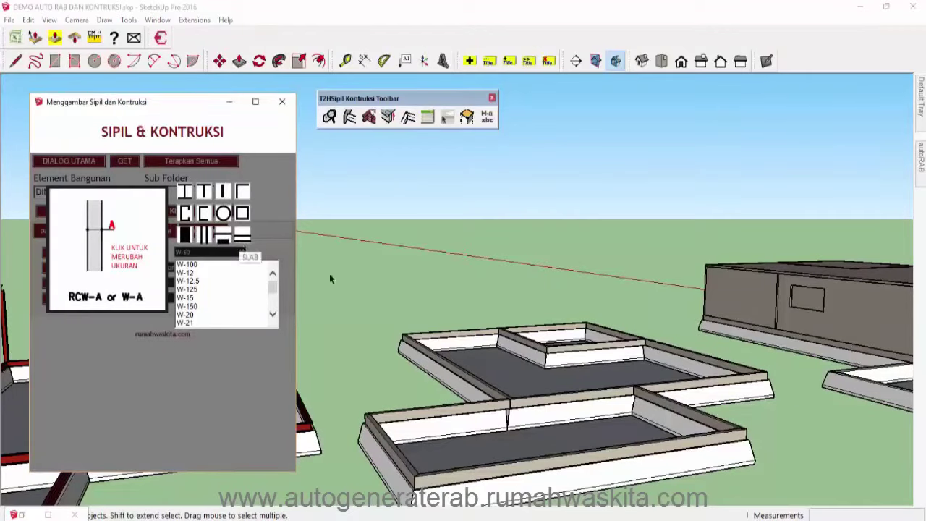
pyautogui.click(168, 375)
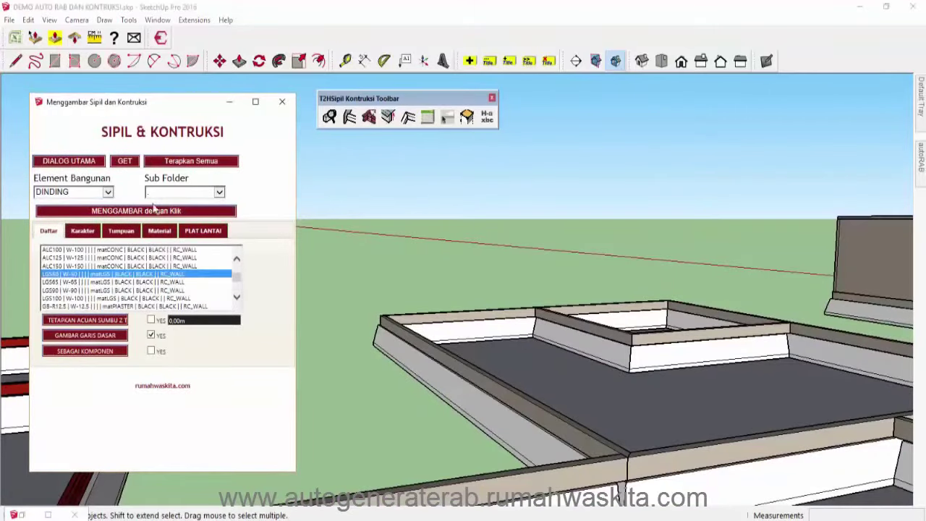
pyautogui.moveTo(348, 425)
pyautogui.mouseDown(button='middle')
pyautogui.moveTo(557, 350)
pyautogui.moveTo(507, 340)
pyautogui.mouseUp(button='middle')
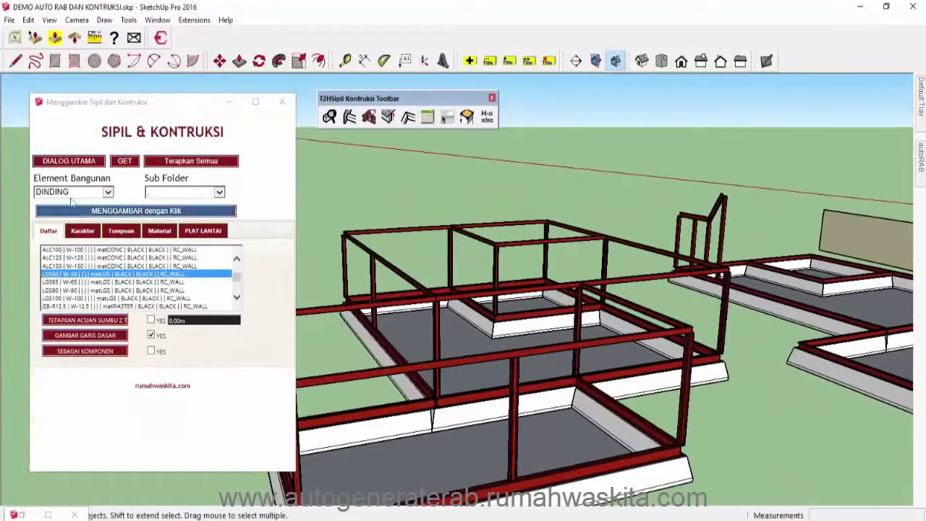
# - Set the element to PLAT LANTAI, define a slab level from two beam points, and generate slabs
pyautogui.click(79, 192)
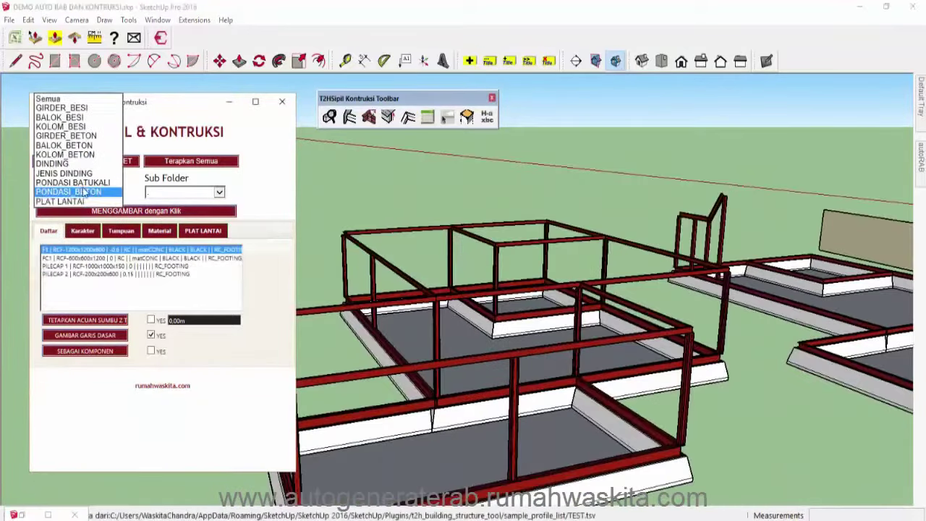
pyautogui.click(62, 201)
pyautogui.click(226, 269)
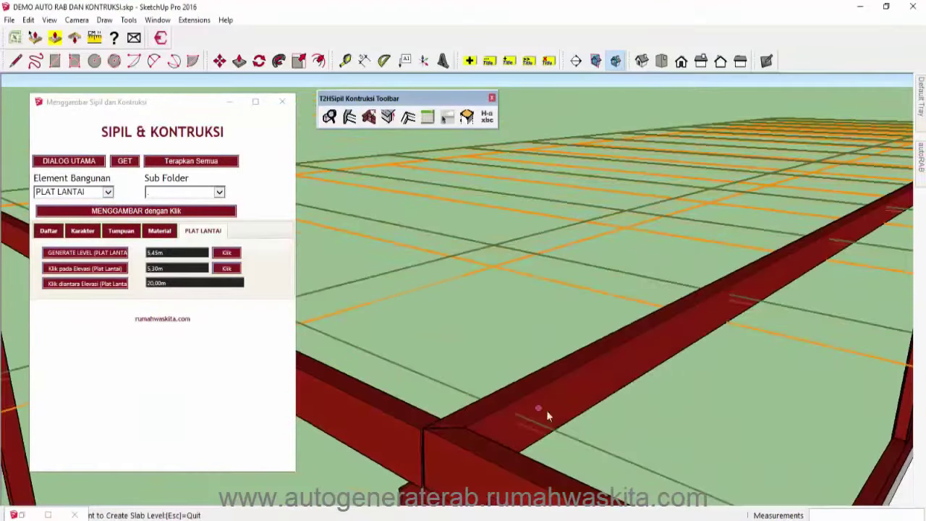
pyautogui.click(636, 335)
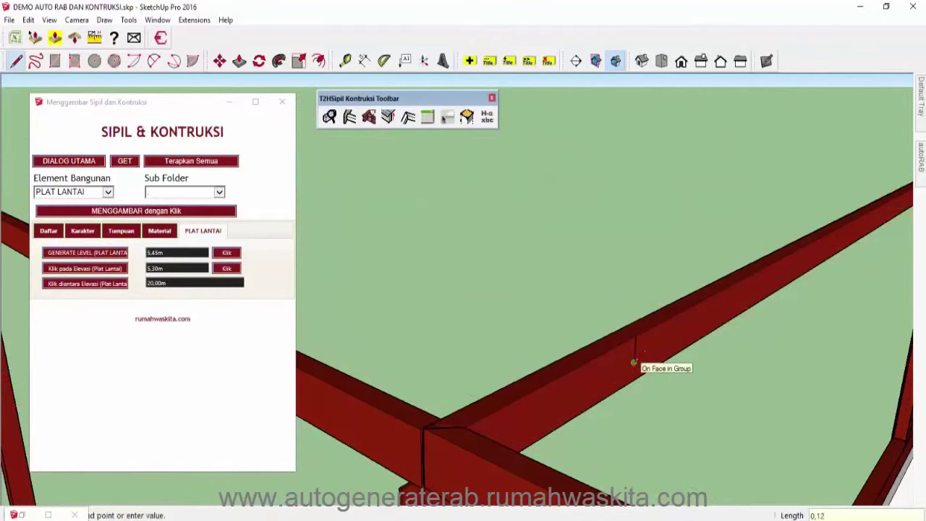
pyautogui.click(634, 364)
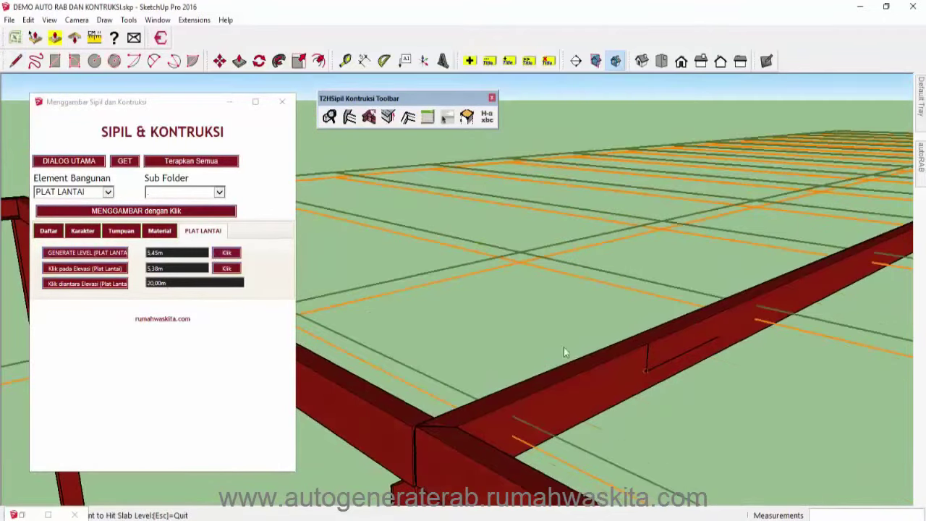
pyautogui.click(564, 347)
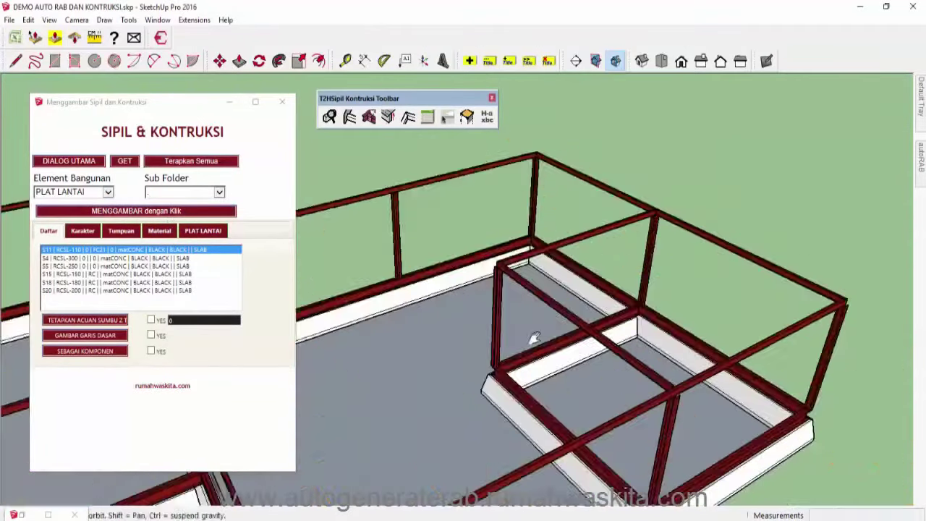
# - Review the floor-slab level settings and begin placing another slab level grid
pyautogui.moveTo(765, 255)
pyautogui.mouseDown(button='middle')
pyautogui.moveTo(602, 272)
pyautogui.moveTo(431, 259)
pyautogui.mouseUp(button='middle')
pyautogui.click(197, 230)
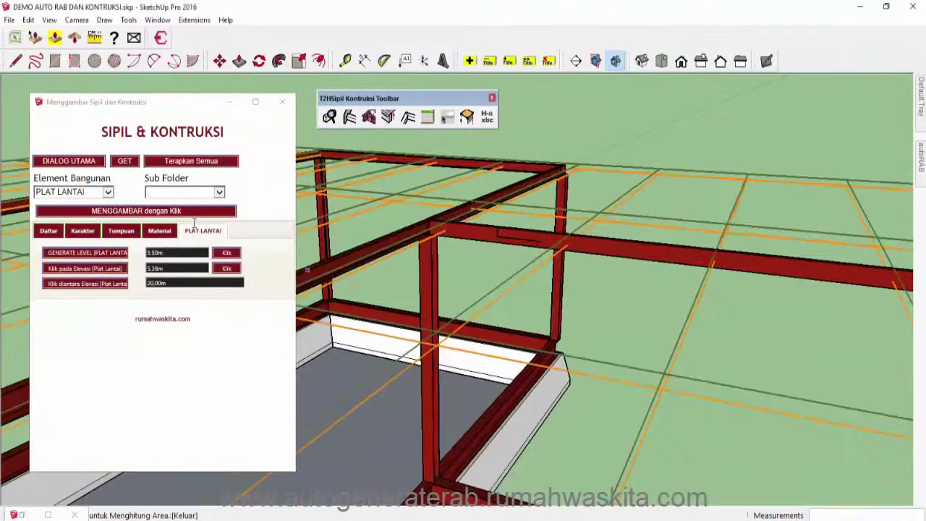
pyautogui.click(194, 224)
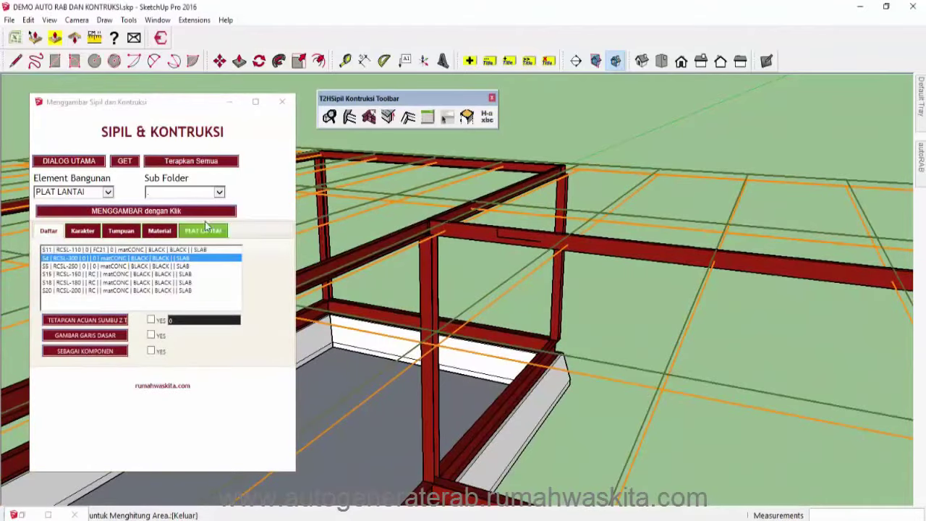
pyautogui.scroll(-5, 810, 412)
pyautogui.scroll(5, 810, 413)
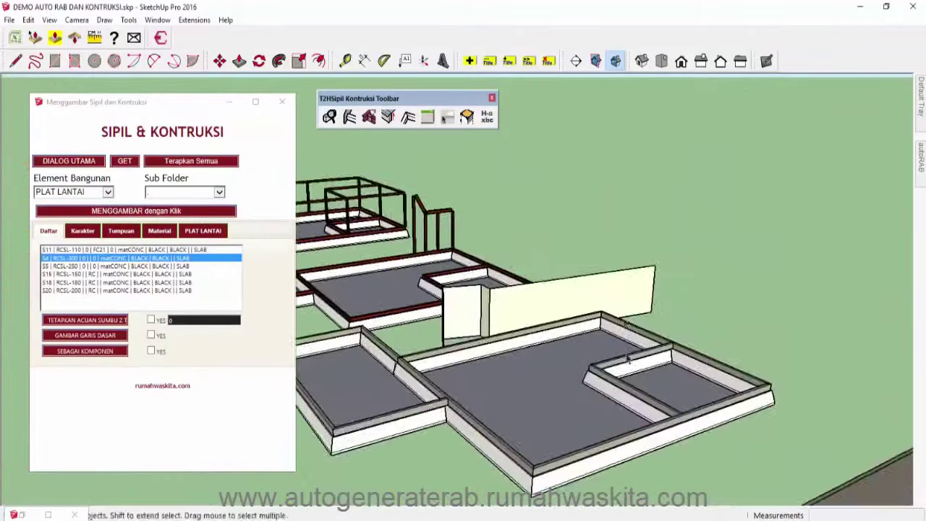
pyautogui.moveTo(717, 311); pyautogui.dragTo(692, 291, button='middle')
pyautogui.click(203, 230)
pyautogui.click(227, 252)
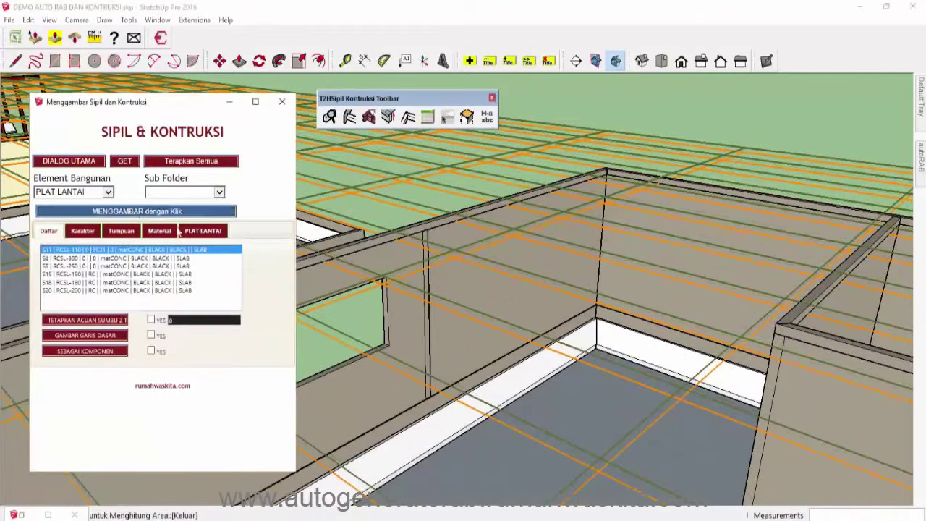
pyautogui.scroll(-5, 694, 325)
pyautogui.scroll(3, 637, 386)
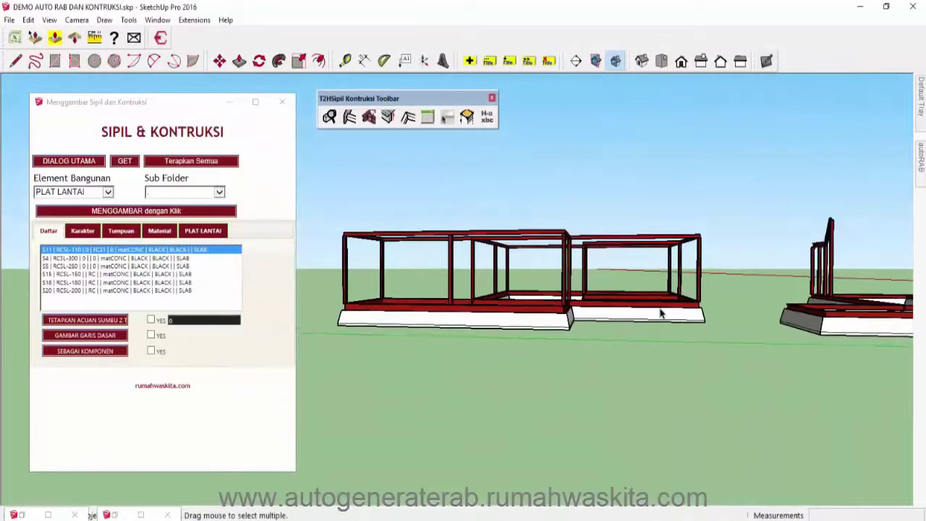
# - Orbit and zoom in close to the steel frame model
pyautogui.rightClick(660, 312)
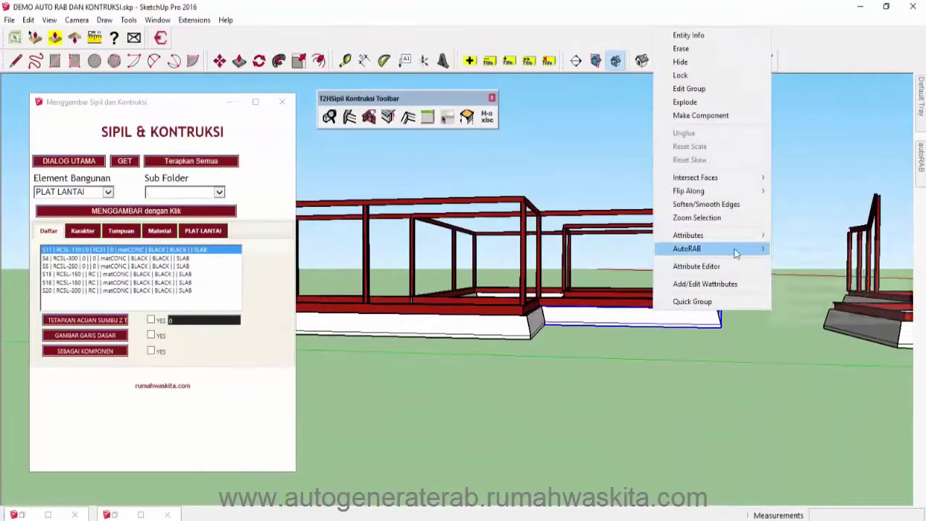
pyautogui.click(823, 316)
pyautogui.moveTo(823, 316)
pyautogui.mouseDown(button='middle')
pyautogui.moveTo(602, 285)
pyautogui.moveTo(456, 284)
pyautogui.mouseUp(button='middle')
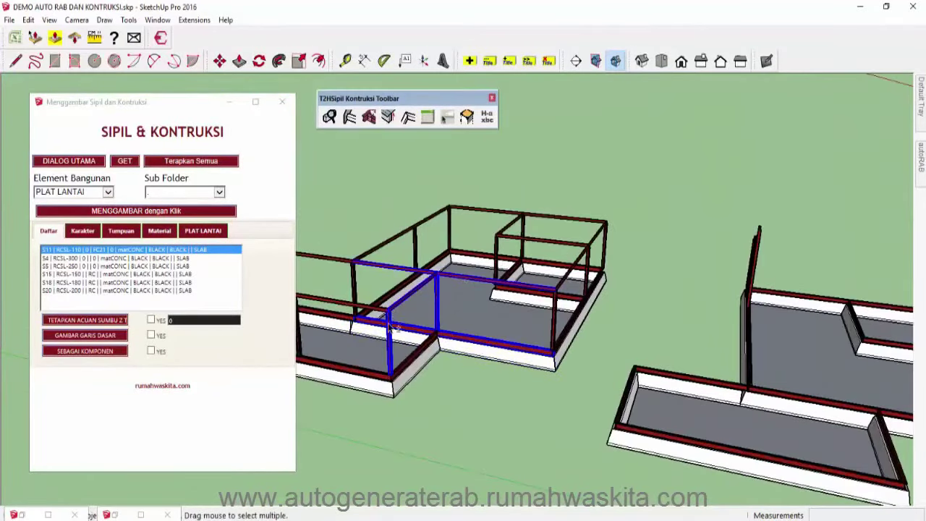
pyautogui.moveTo(389, 327); pyautogui.dragTo(494, 317, button='middle')
pyautogui.scroll(3, 494, 317)
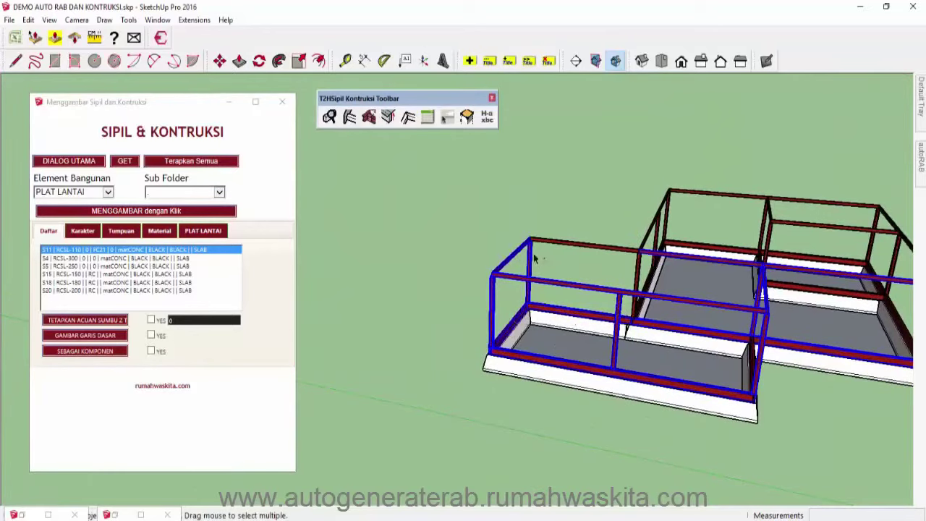
pyautogui.moveTo(672, 288); pyautogui.dragTo(503, 227, button='middle')
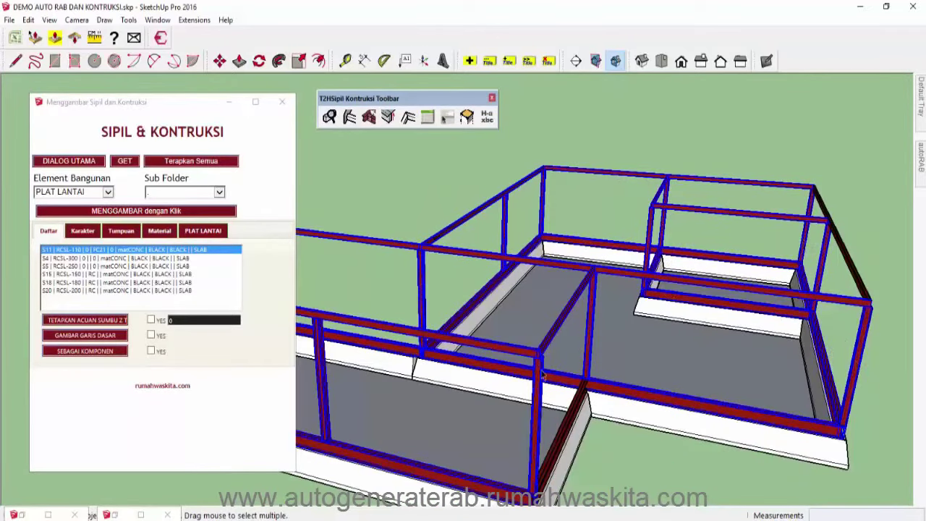
pyautogui.moveTo(540, 394); pyautogui.dragTo(740, 225, button='middle')
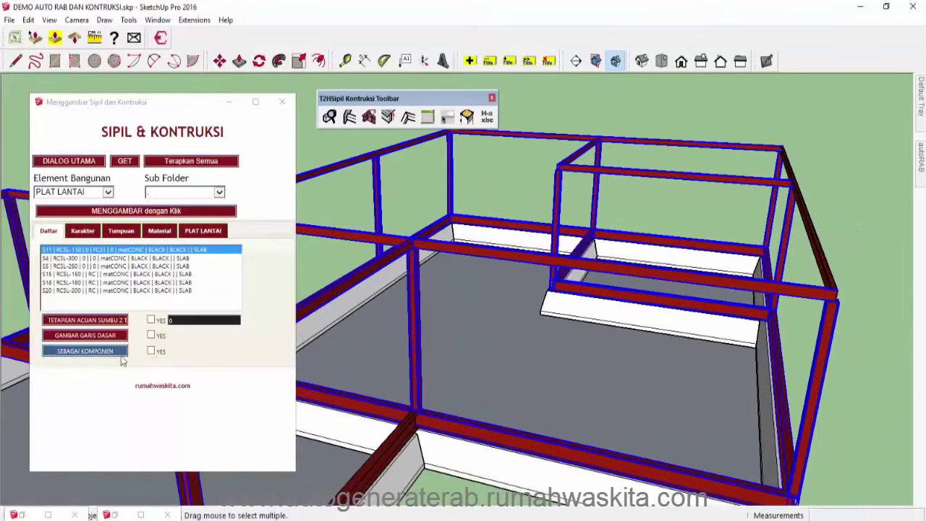
# - Calculate the frame beam's steel weight, 9812.5 kg, and send it to Auto Generate RAB
pyautogui.rightClick(822, 250)
pyautogui.click(688, 480)
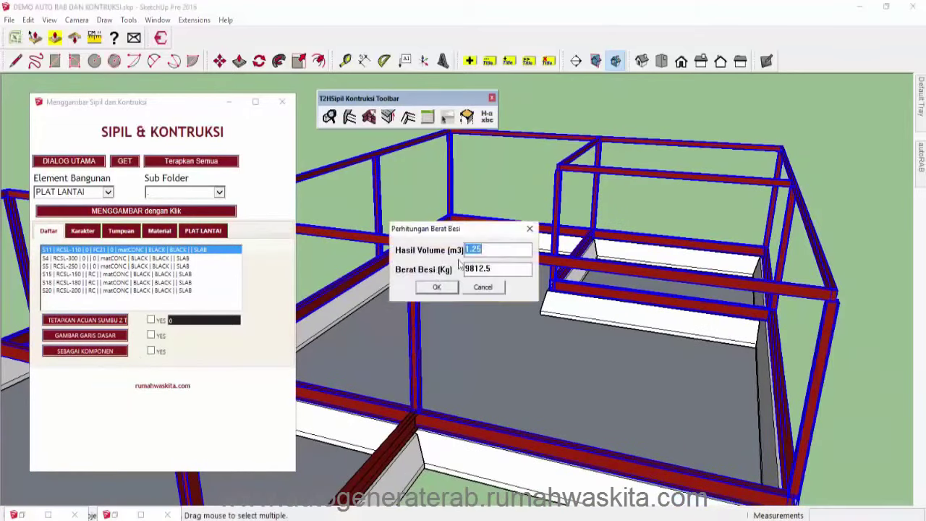
pyautogui.click(436, 287)
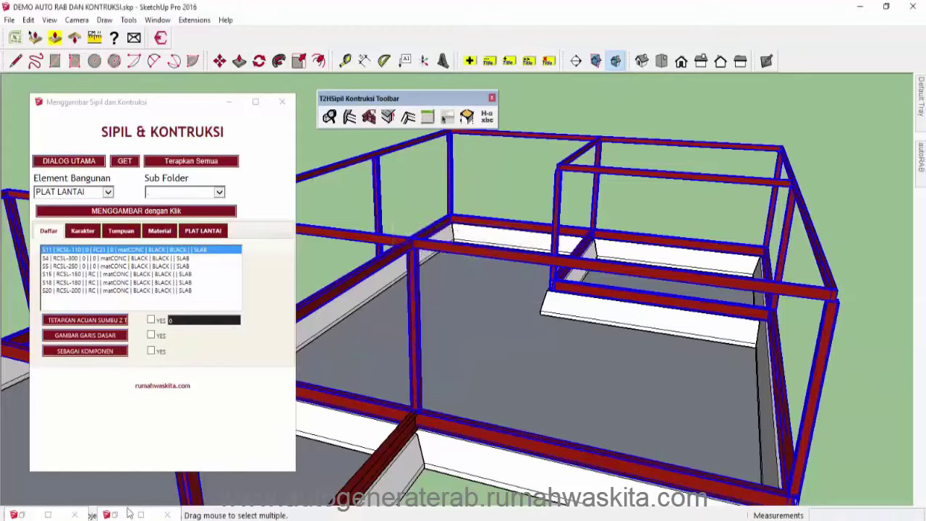
pyautogui.press('Return')
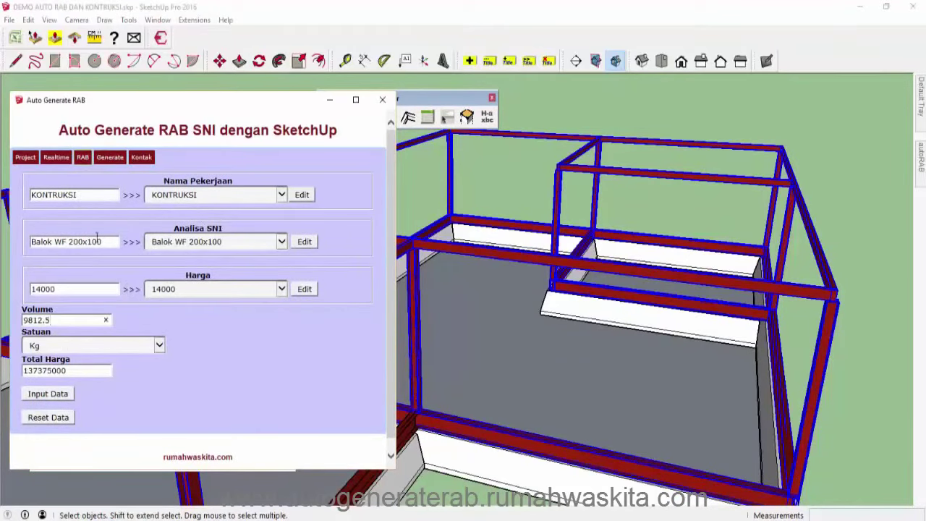
# - Set Analisa SNI to KONTRUKSI BARU and show the generated budget table
pyautogui.click(317, 241)
pyautogui.write('KONTRUKSI BARU')
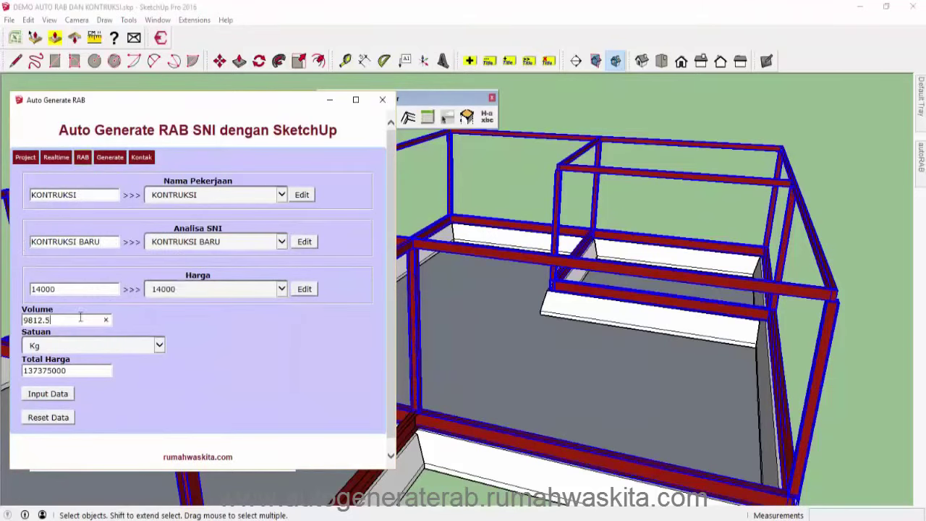
pyautogui.click(111, 162)
pyautogui.rightClick(482, 170)
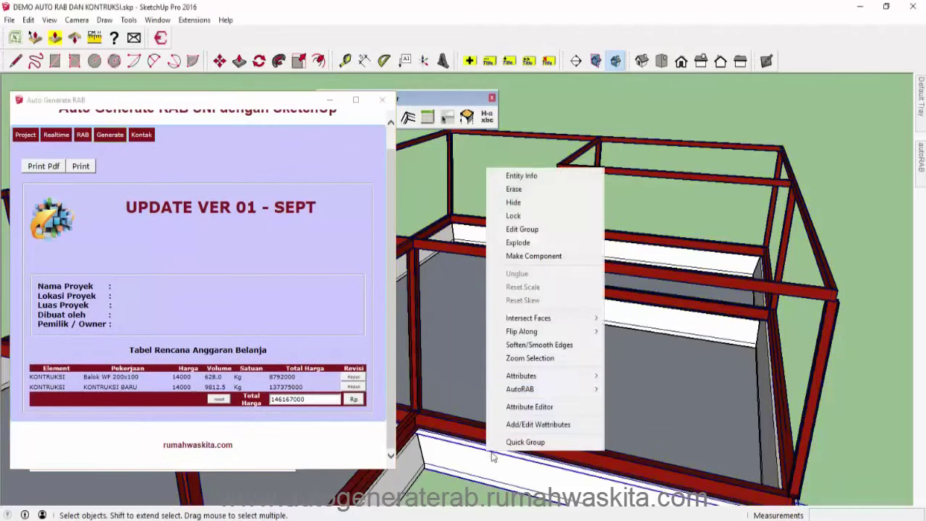
pyautogui.click(687, 386)
pyautogui.scroll(3, 782, 372)
pyautogui.scroll(-2, 821, 373)
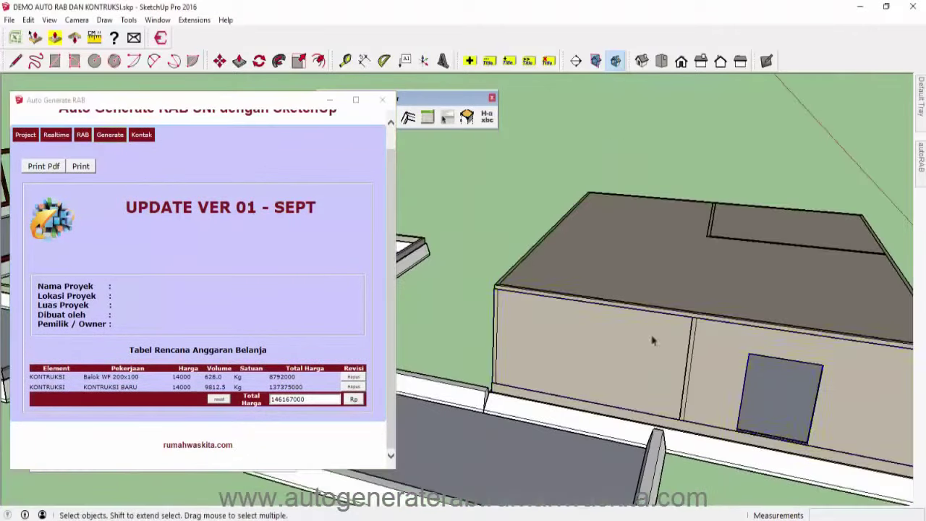
# - Hide the Structure-RC_WALL and PLAT LANTAI layers and select the floor slab up close
pyautogui.click(867, 376)
pyautogui.click(867, 314)
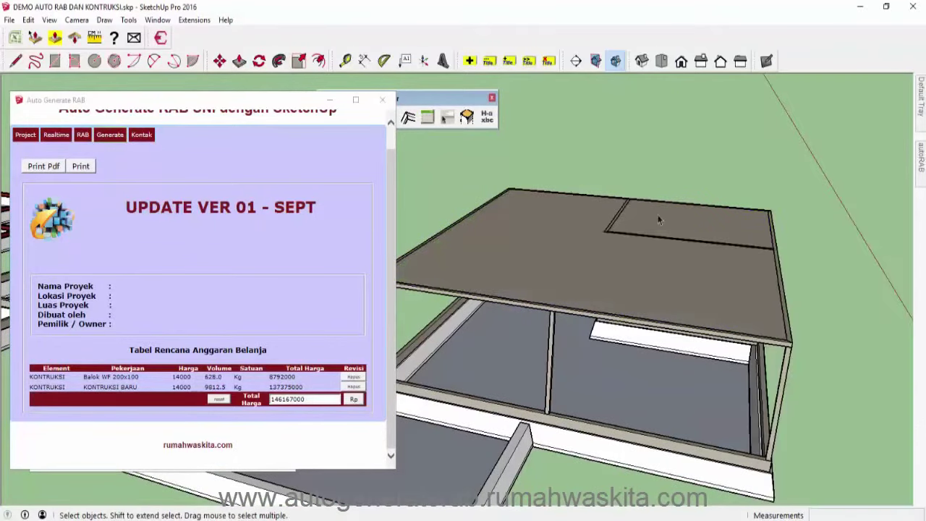
pyautogui.click(615, 265)
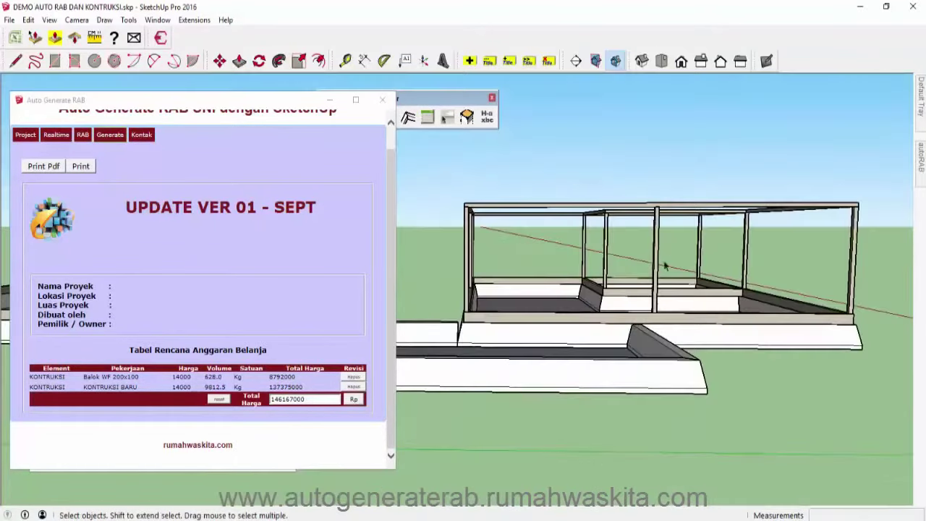
pyautogui.moveTo(666, 266); pyautogui.dragTo(613, 386, button='middle')
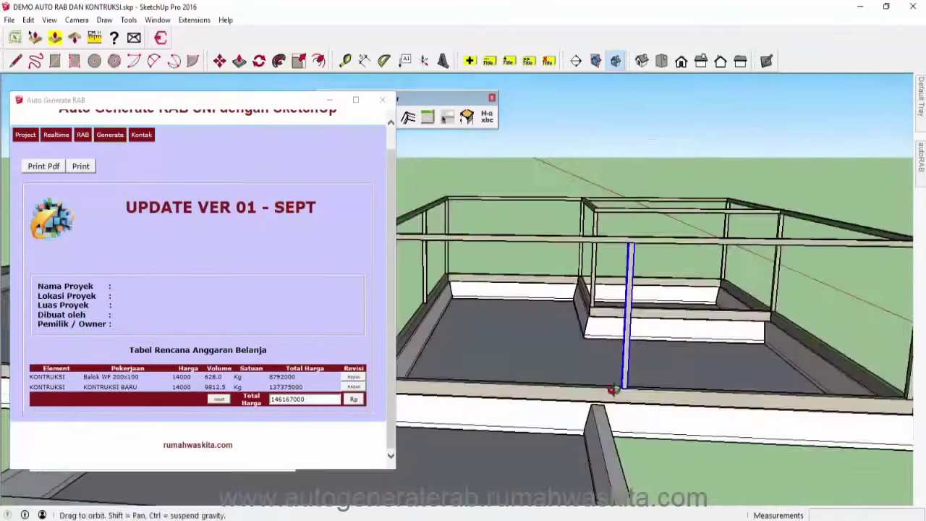
pyautogui.scroll(2, 594, 351)
pyautogui.scroll(2, 567, 372)
pyautogui.scroll(1, 633, 289)
pyautogui.scroll(-3, 634, 290)
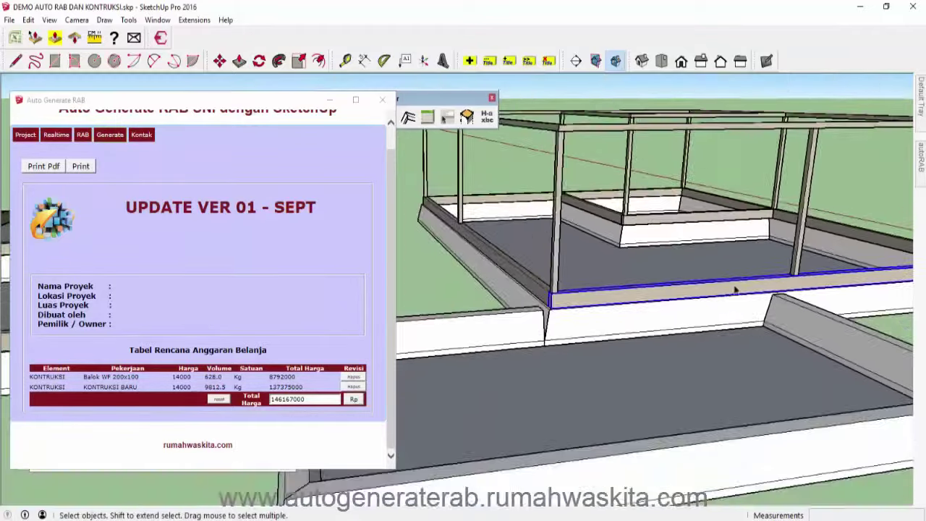
pyautogui.moveTo(634, 289); pyautogui.dragTo(512, 262, button='middle')
pyautogui.scroll(2, 690, 265)
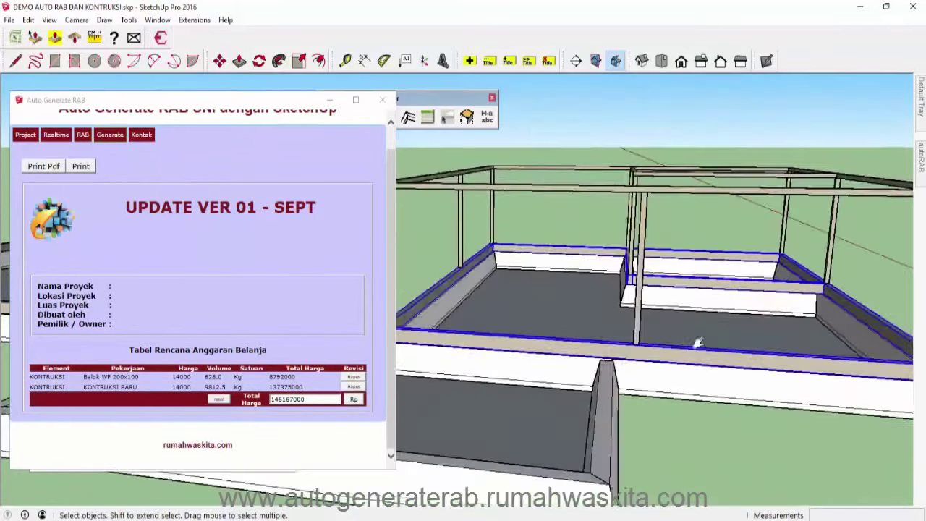
# - Calculate the floor slab's volume with Hitung Volume, accepting 6.53 m³
pyautogui.rightClick(563, 330)
pyautogui.click(633, 266)
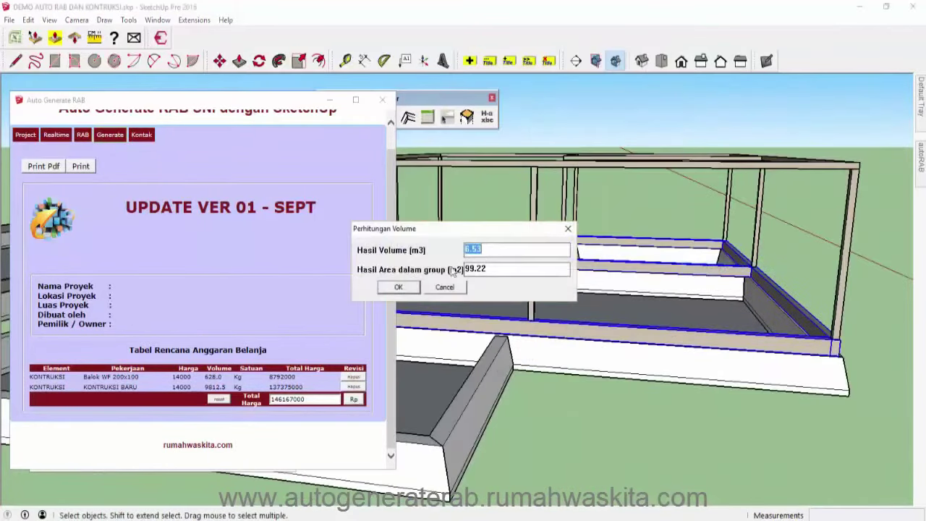
pyautogui.click(399, 288)
pyautogui.moveTo(409, 293); pyautogui.dragTo(338, 101, button='middle')
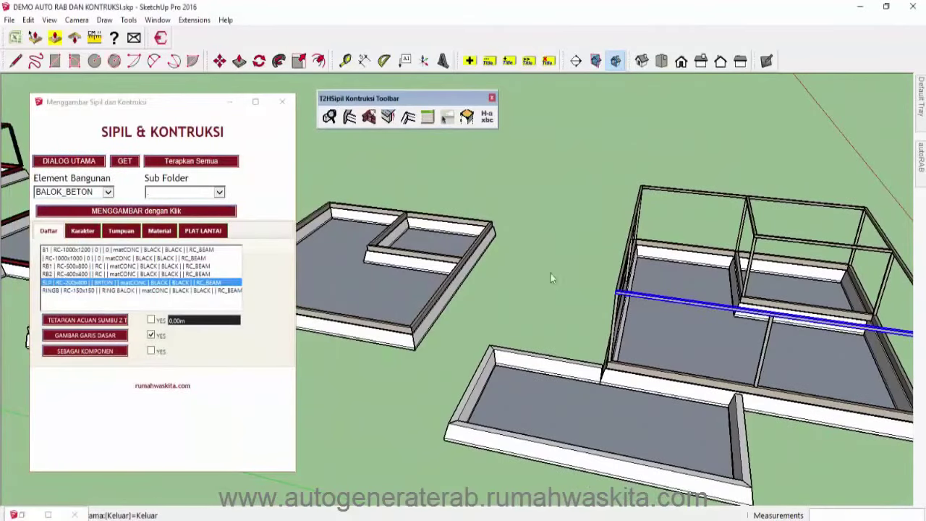
# - Hide the Structure-RC_WALL layer and move the view to a side view of the concrete frame
pyautogui.scroll(3, 629, 225)
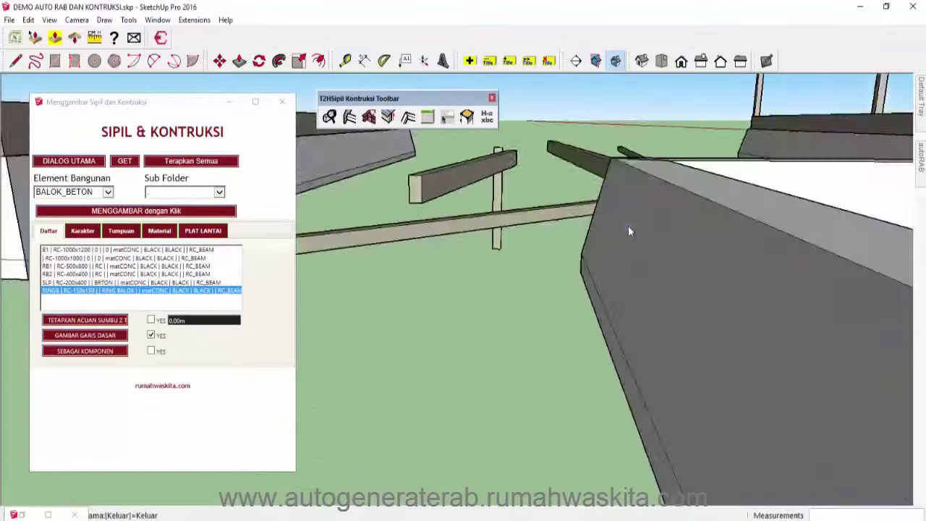
pyautogui.moveTo(629, 225)
pyautogui.mouseDown(button='middle')
pyautogui.moveTo(587, 166)
pyautogui.moveTo(799, 278)
pyautogui.mouseUp(button='middle')
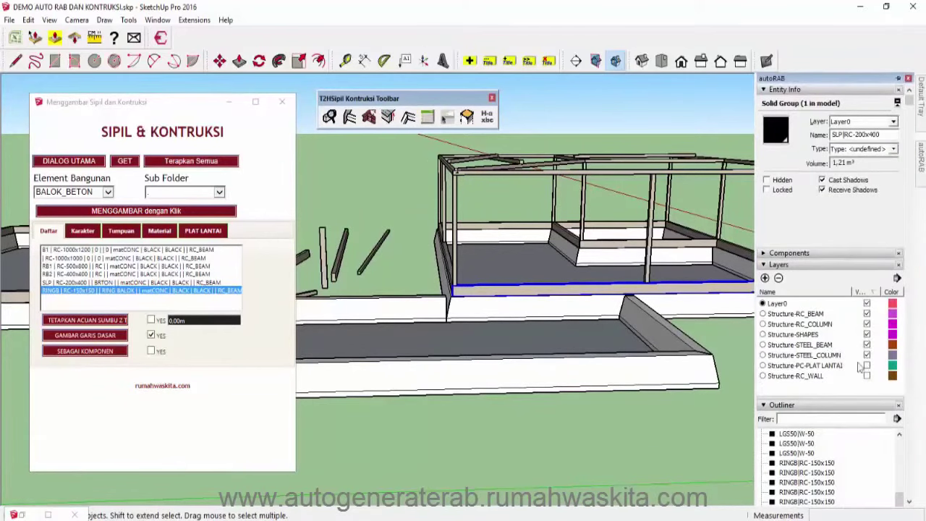
pyautogui.click(867, 375)
pyautogui.moveTo(651, 290); pyautogui.dragTo(515, 220, button='middle')
pyautogui.scroll(5, 516, 220)
# - Calculate the concrete frame's 9.27 m³ volume and its reinforced concrete weight
pyautogui.rightClick(620, 159)
pyautogui.click(786, 413)
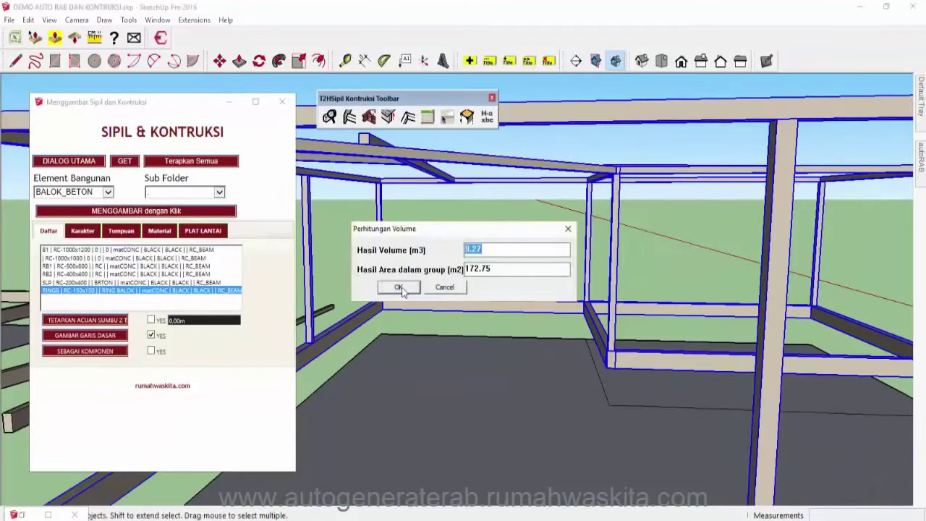
pyautogui.click(398, 287)
pyautogui.rightClick(614, 235)
pyautogui.click(786, 481)
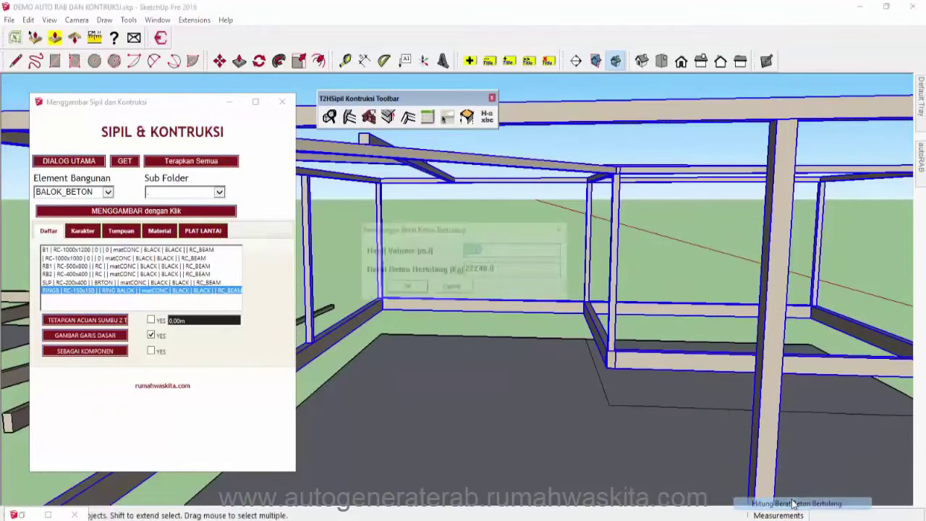
pyautogui.click(405, 288)
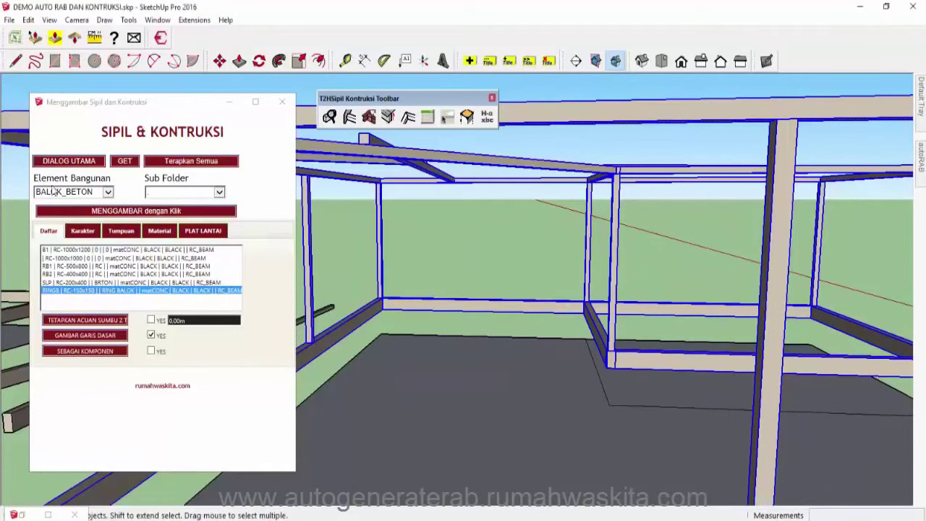
# - Resend the 9.27 m³ volume and compute the Rp33,394,535.37 cost estimate
pyautogui.scroll(-10, 364, 371)
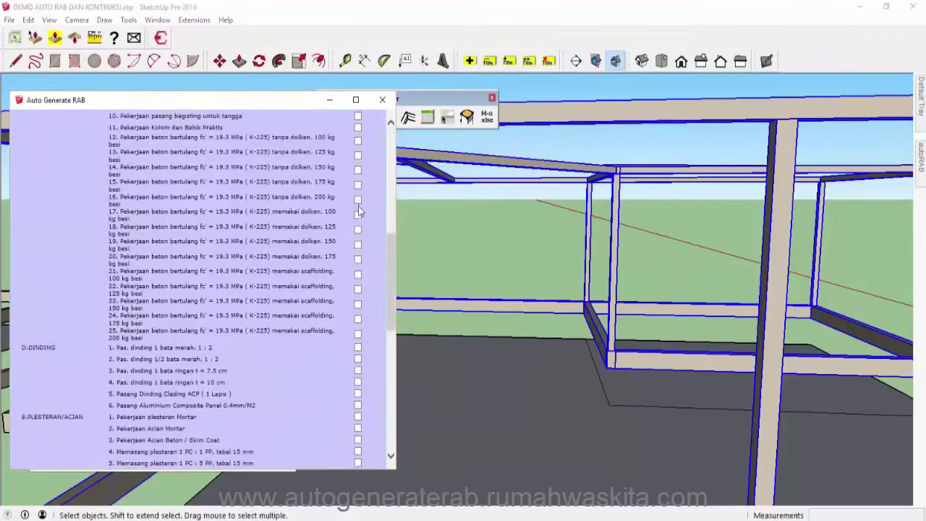
pyautogui.scroll(10, 149, 279)
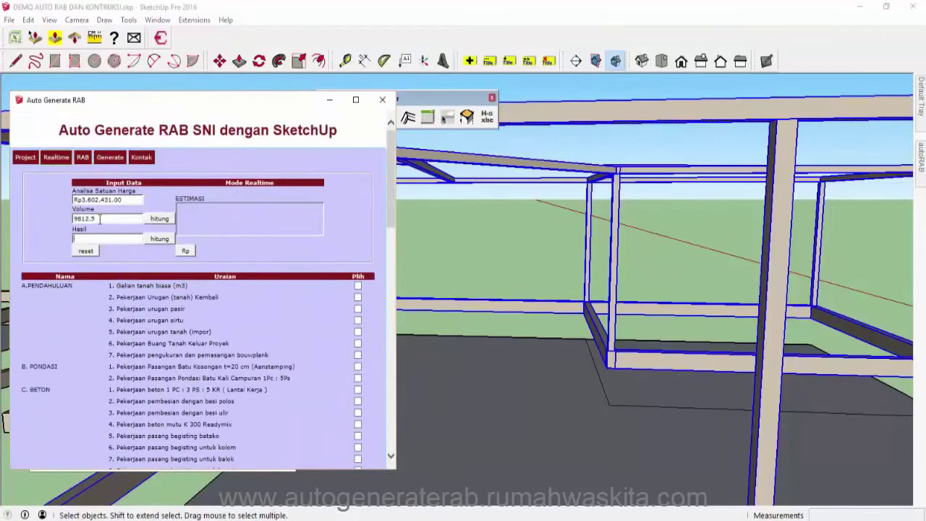
pyautogui.rightClick(626, 166)
pyautogui.click(796, 365)
pyautogui.click(398, 287)
pyautogui.click(159, 219)
pyautogui.scroll(-5, 417, 183)
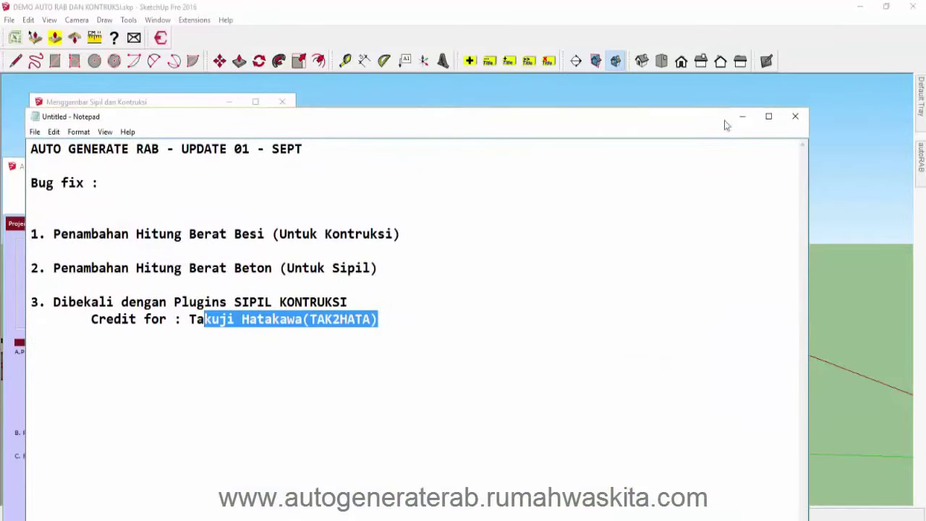
# - Minimize the Notepad notes and bring Auto Generate RAB and the Sipil & Kontruksi panel forward
pyautogui.click(743, 116)
pyautogui.moveTo(598, 334); pyautogui.dragTo(507, 329, button='middle')
pyautogui.click(99, 197)
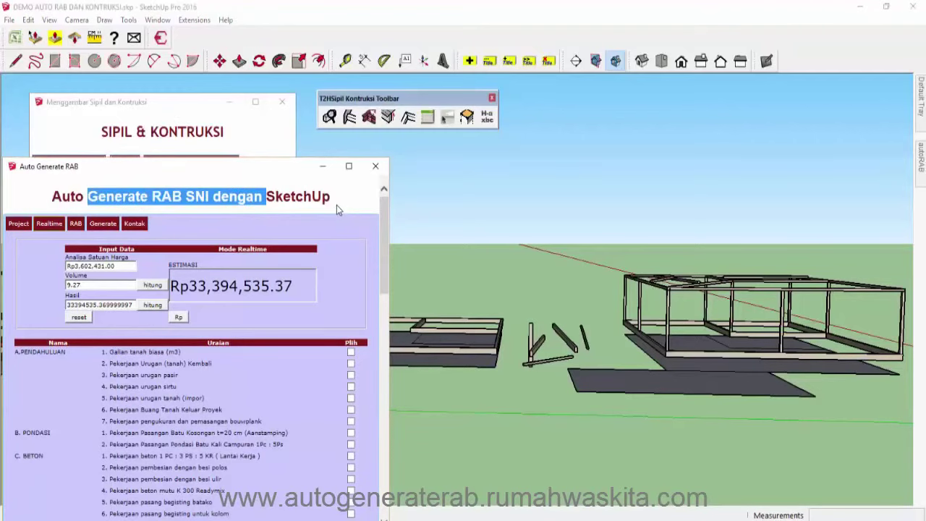
pyautogui.click(248, 152)
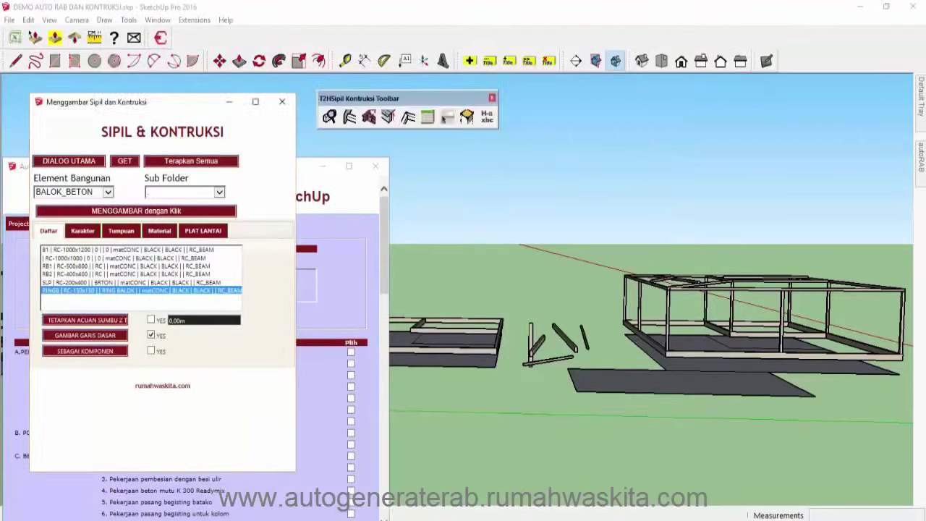